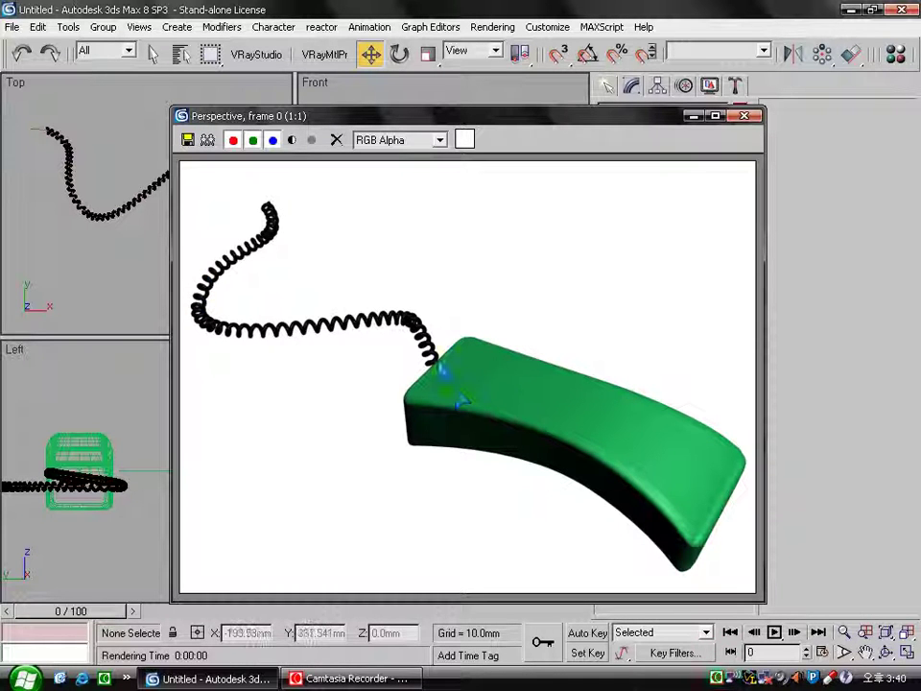
Close the rendered image and inspect the lofted handset, drawing and deleting a test rectangle.
left_click(744, 115)
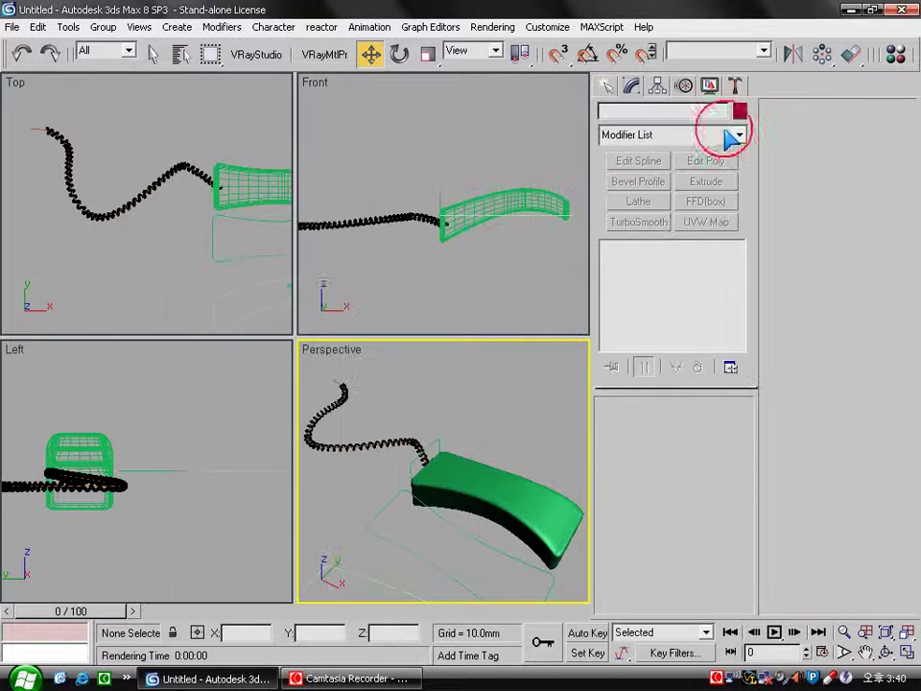
middle_click_drag(228, 240, 85, 211)
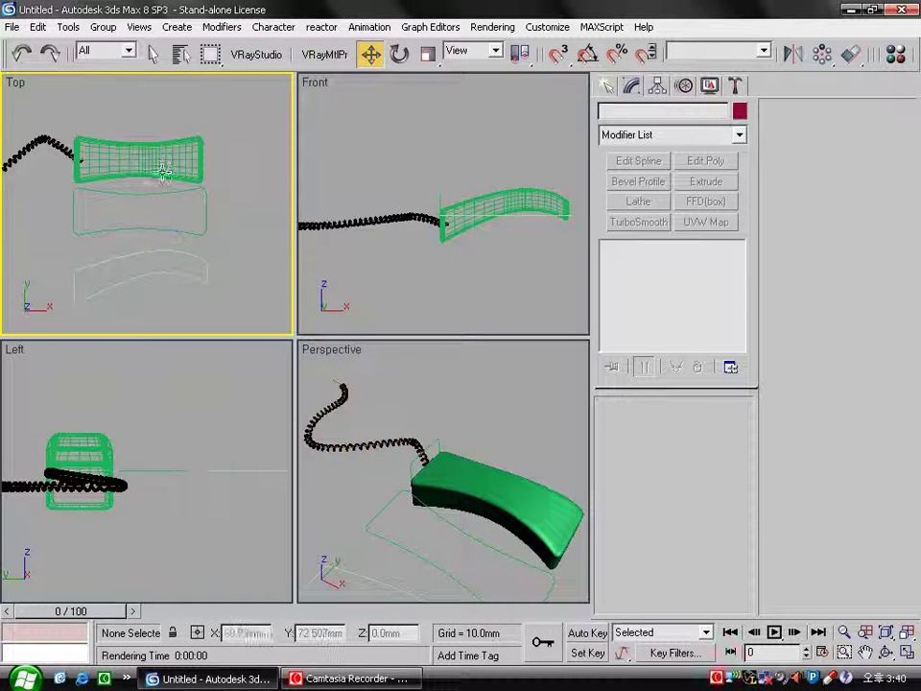
left_click(164, 167)
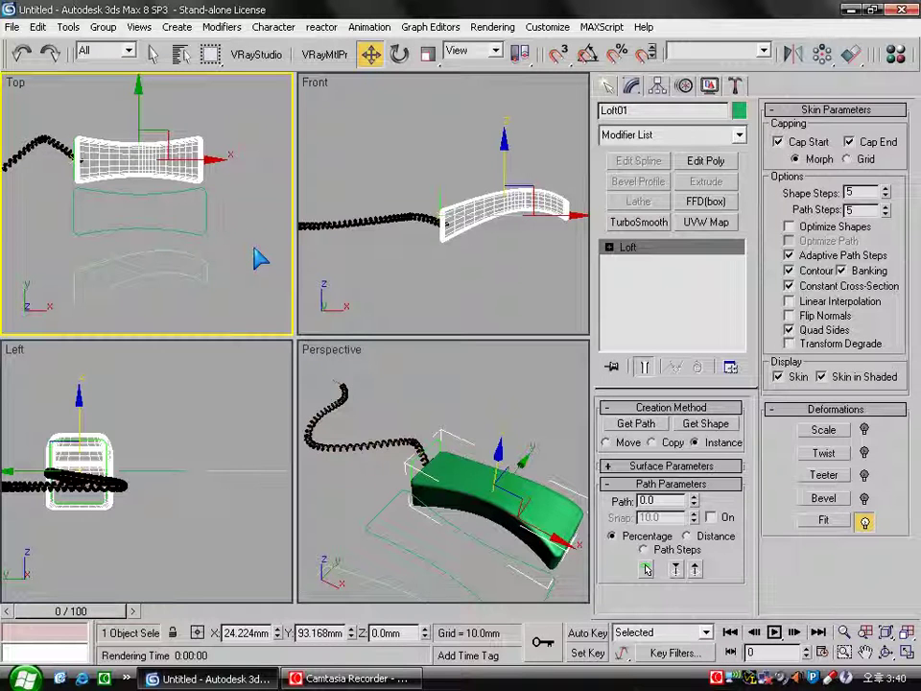
left_click(262, 211)
left_click_drag(240, 146, 258, 189)
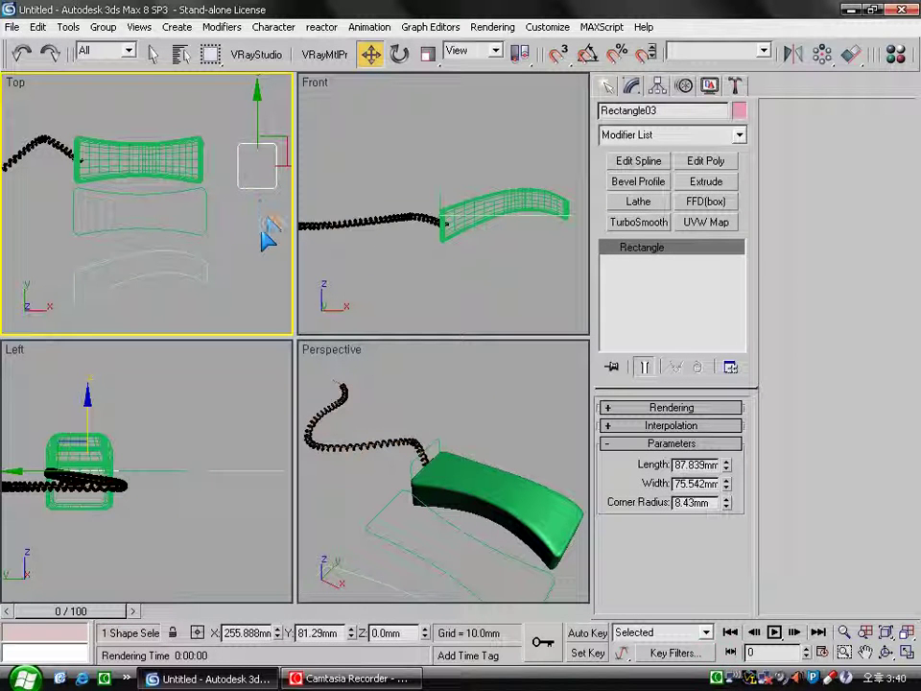
key("Delete")
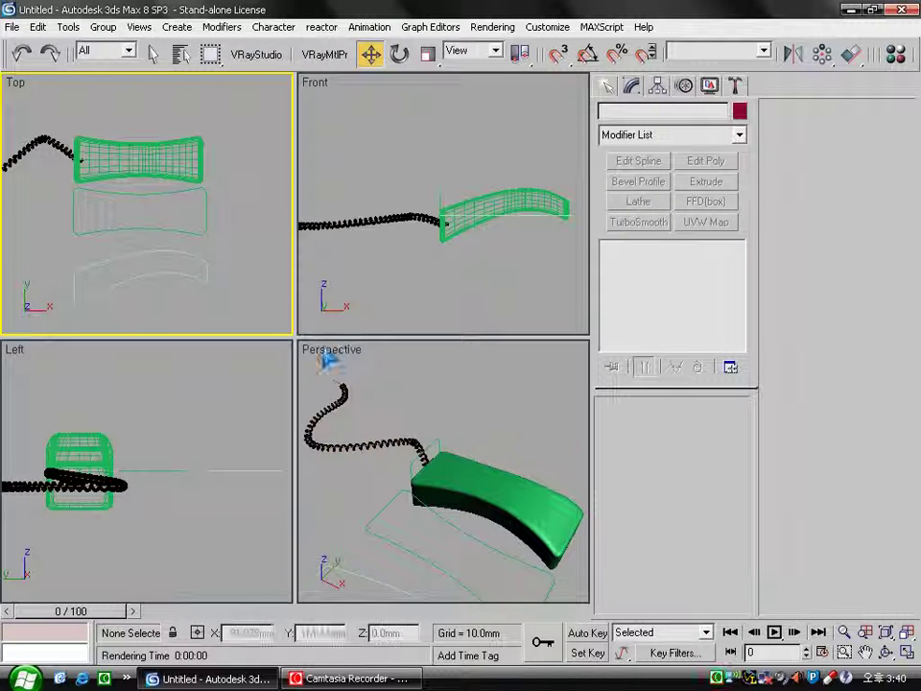
Check the profile shapes, then select every object in the scene and delete them all.
left_click(113, 230)
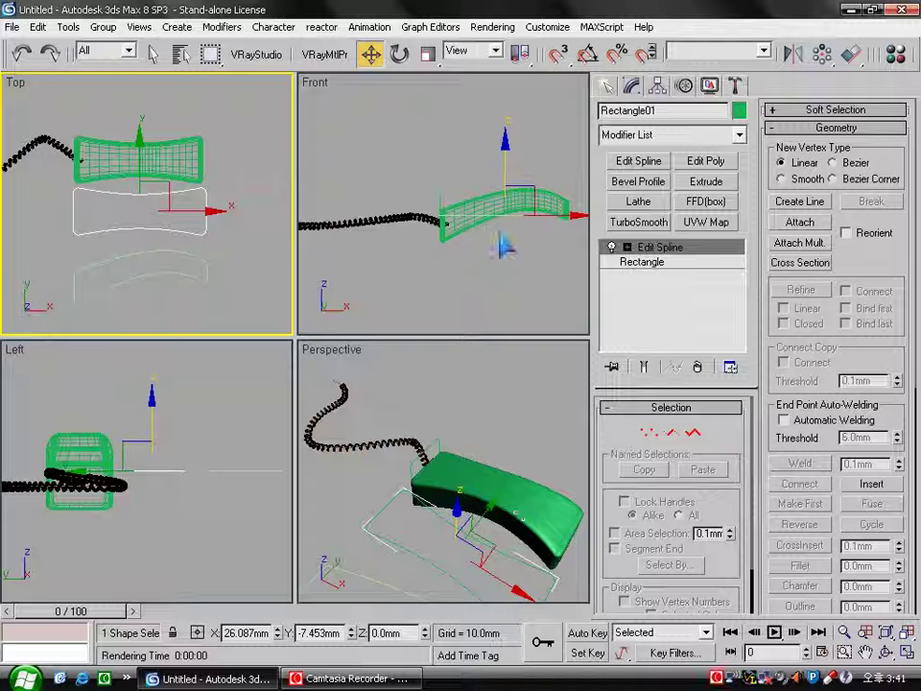
left_click_drag(501, 247, 425, 253)
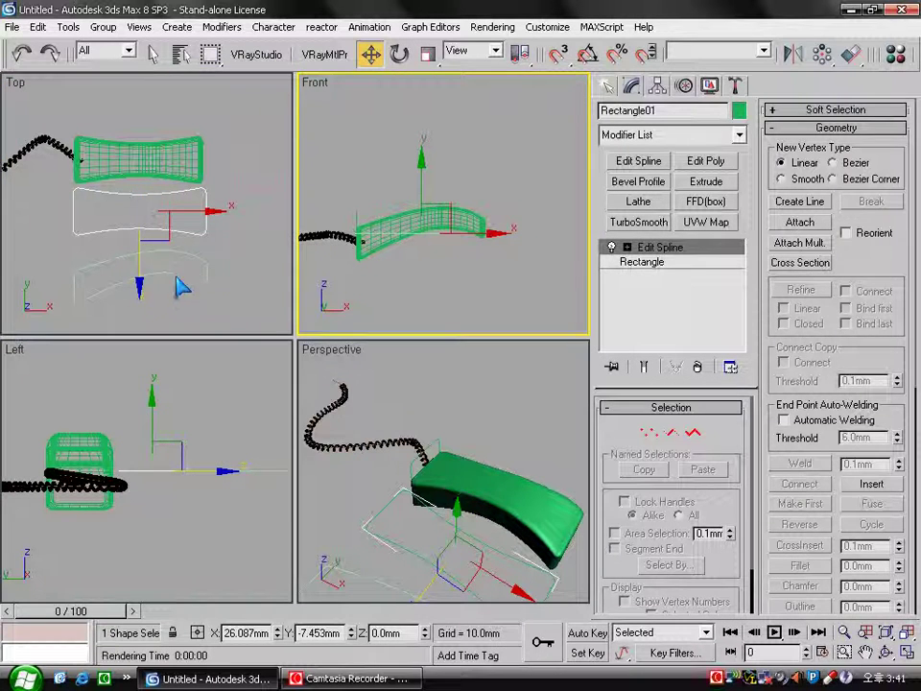
left_click(181, 286)
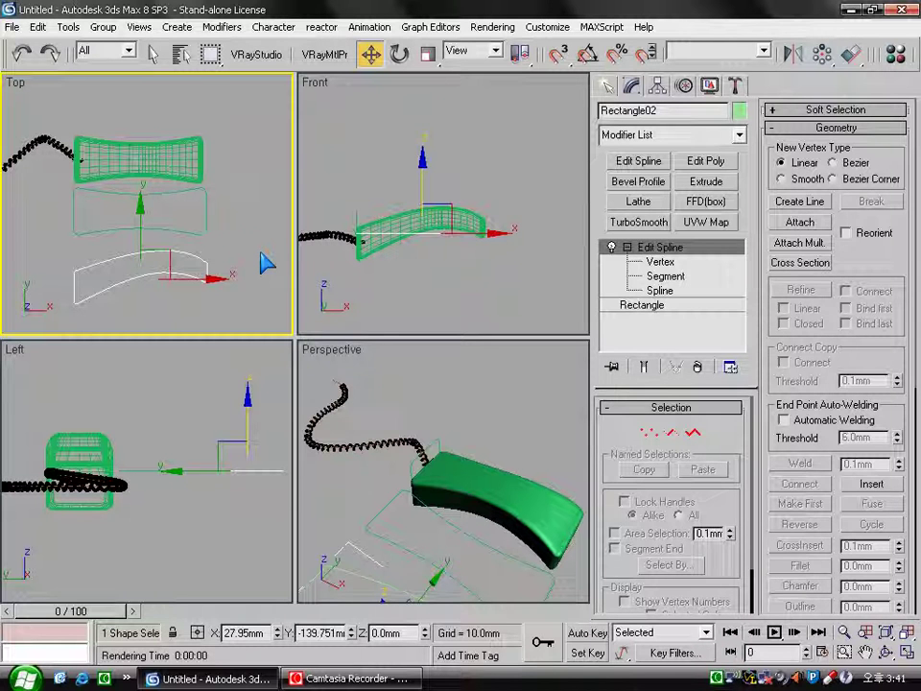
left_click(265, 262)
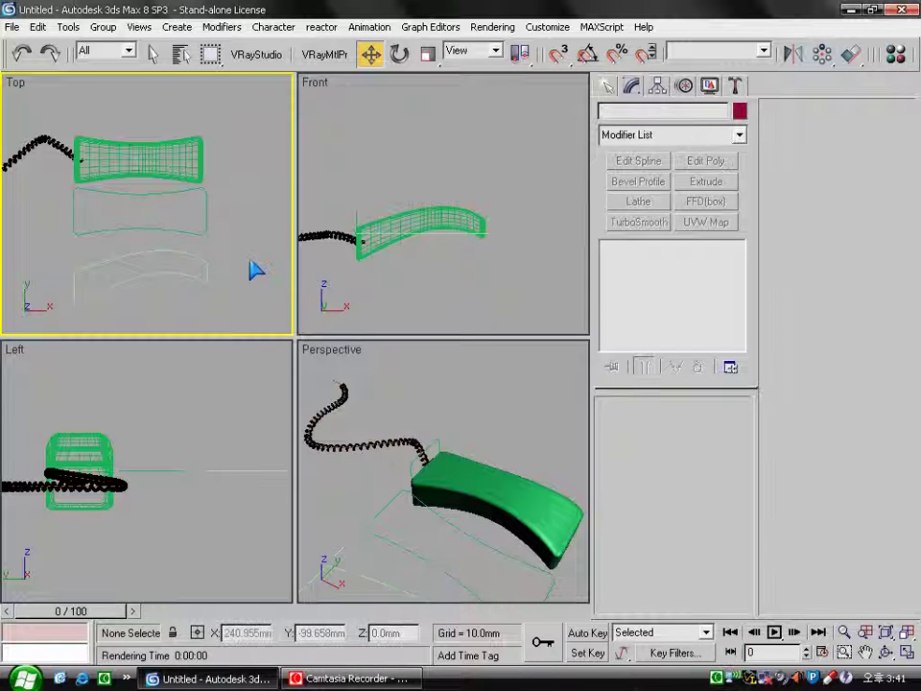
key("ctrl+a")
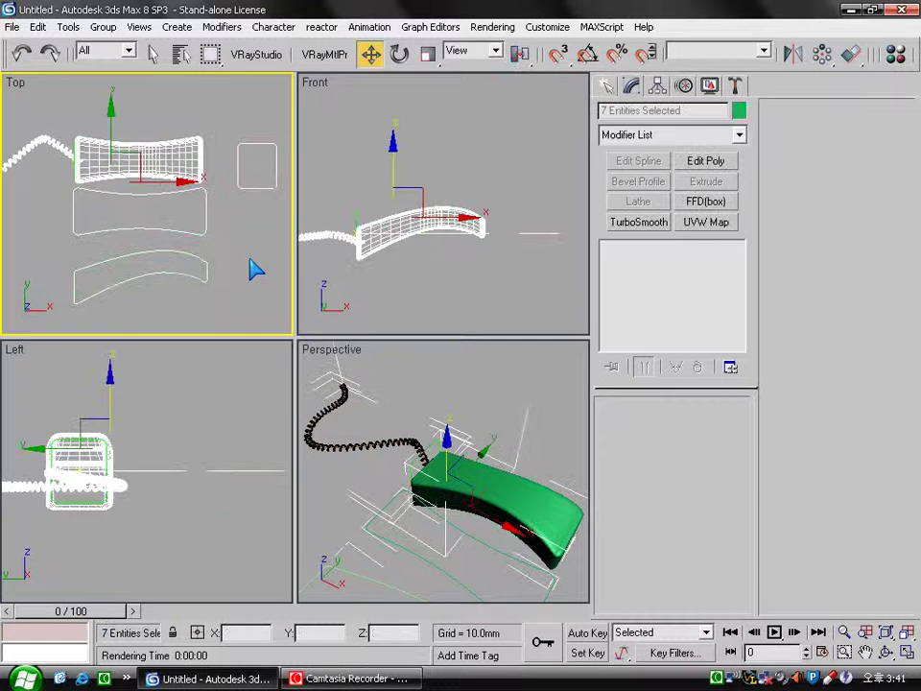
key("Delete")
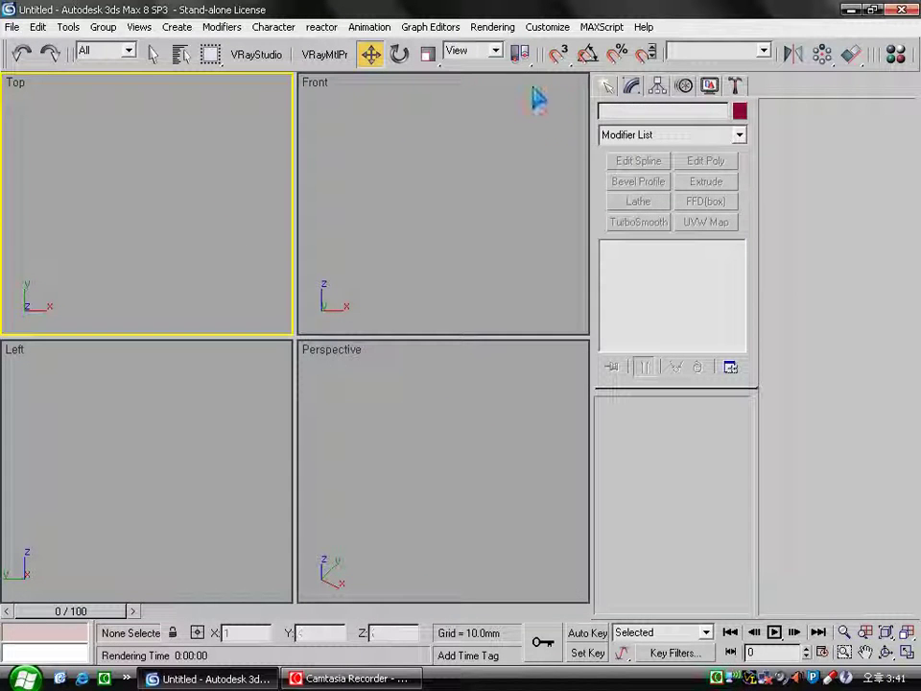
Draw a straight horizontal two-point line in the Top view.
left_click(608, 88)
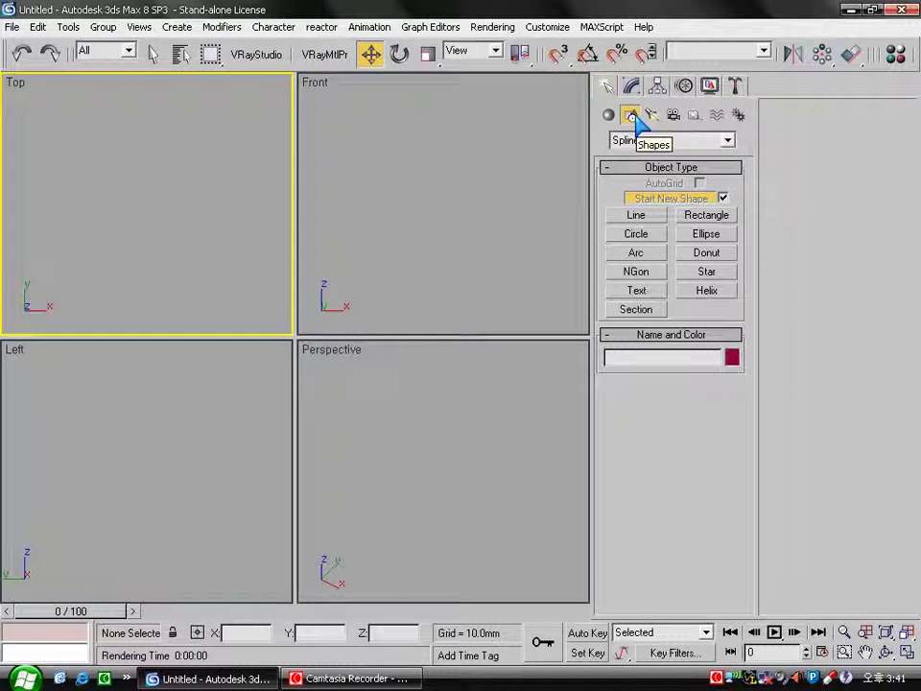
left_click(636, 215)
left_click(77, 121)
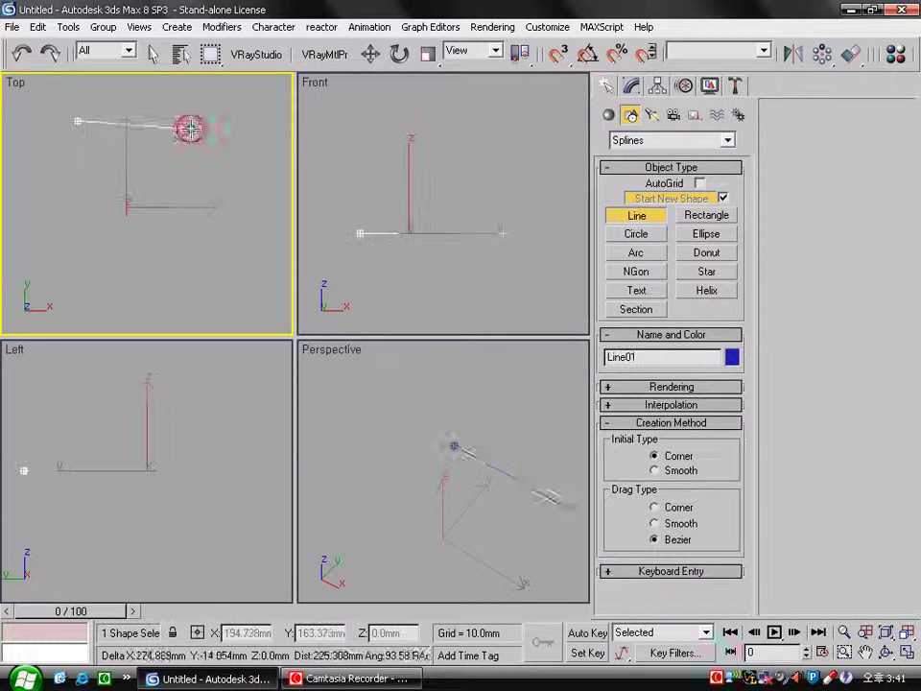
left_click(219, 119)
right_click(259, 102)
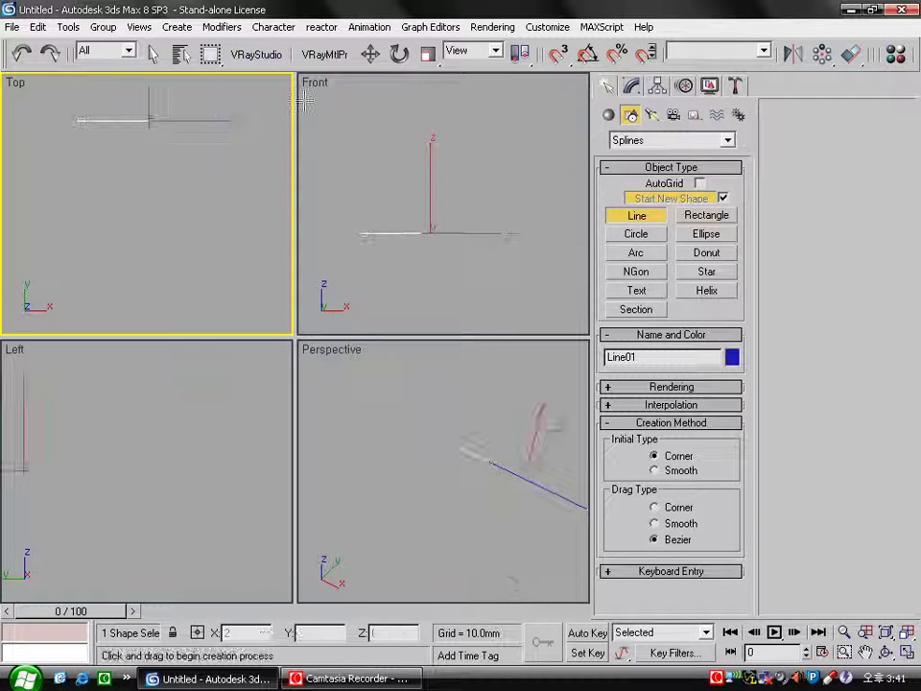
Add an 80.812 mm square right of the line with 8.07 mm rounded corners.
left_click(706, 215)
left_click_drag(245, 156, 282, 126)
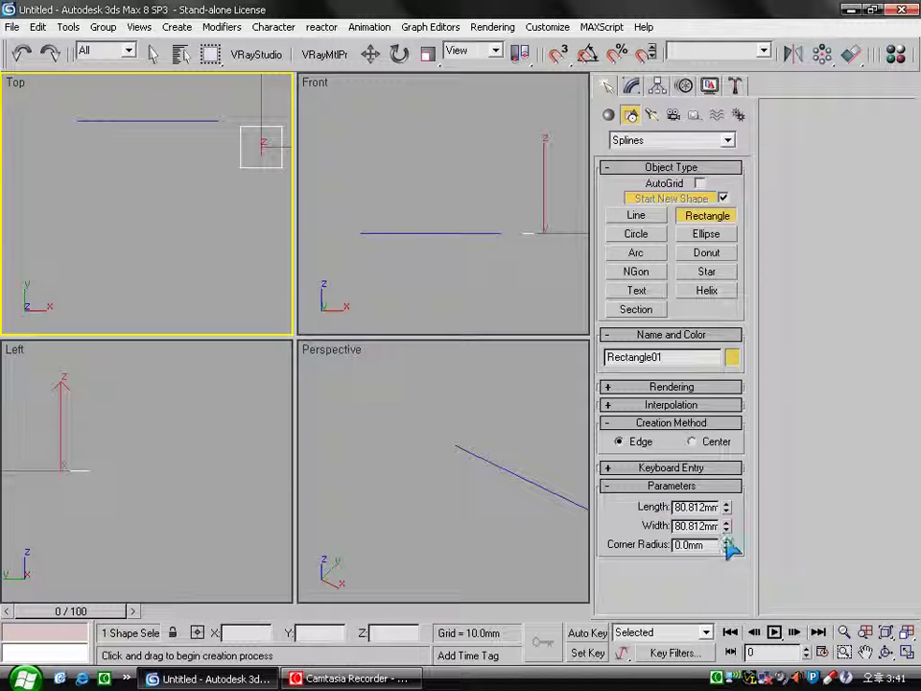
left_click_drag(726, 543, 714, 487)
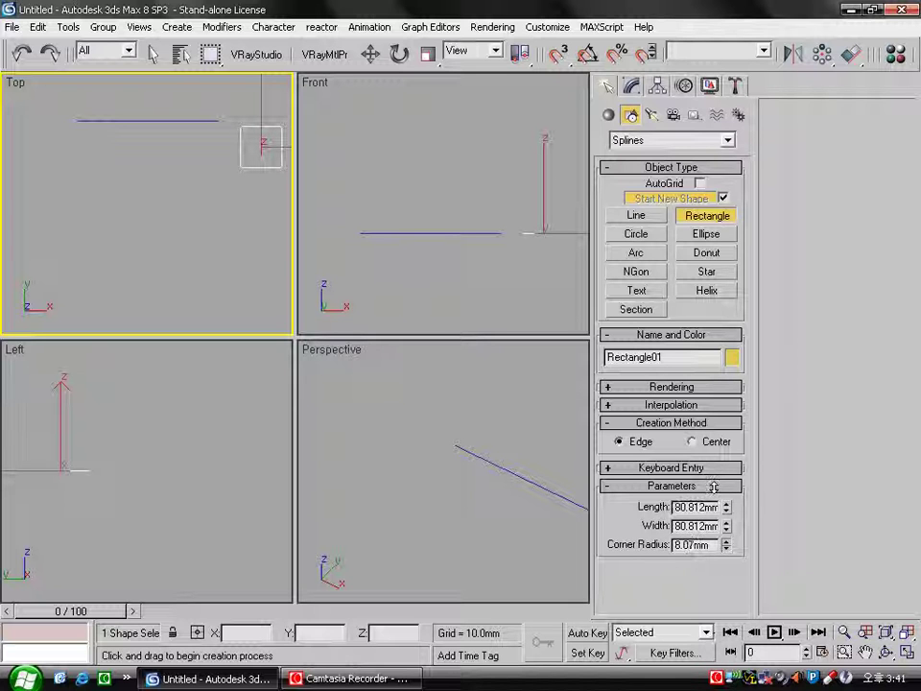
right_click(205, 225)
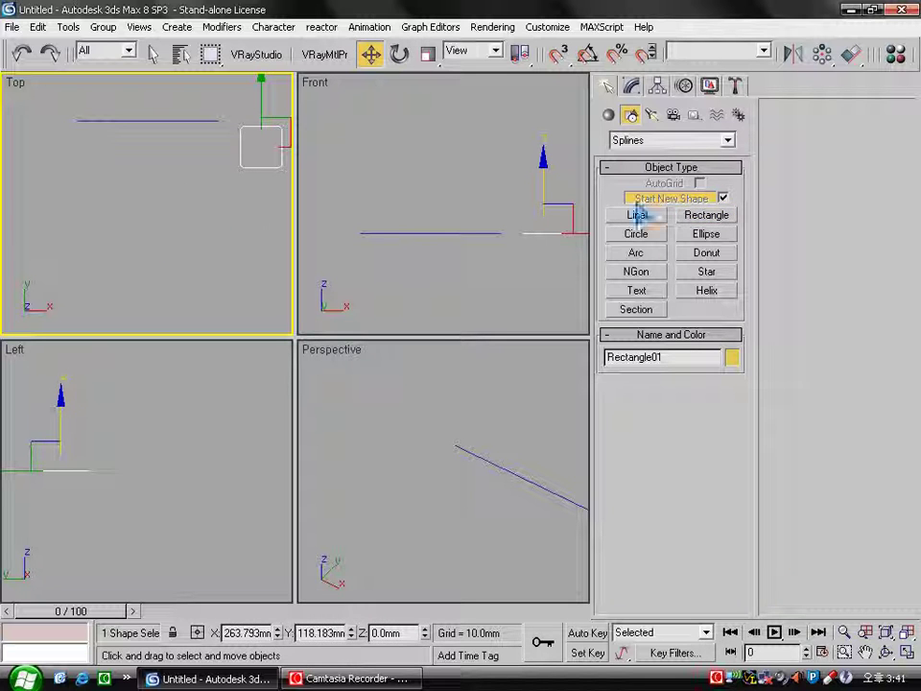
Draw a 100.137 × 279.329 mm rectangle below the line, add Edit Spline, and set 7.64 mm corner radius.
left_click(699, 219)
left_click_drag(76, 200, 220, 148)
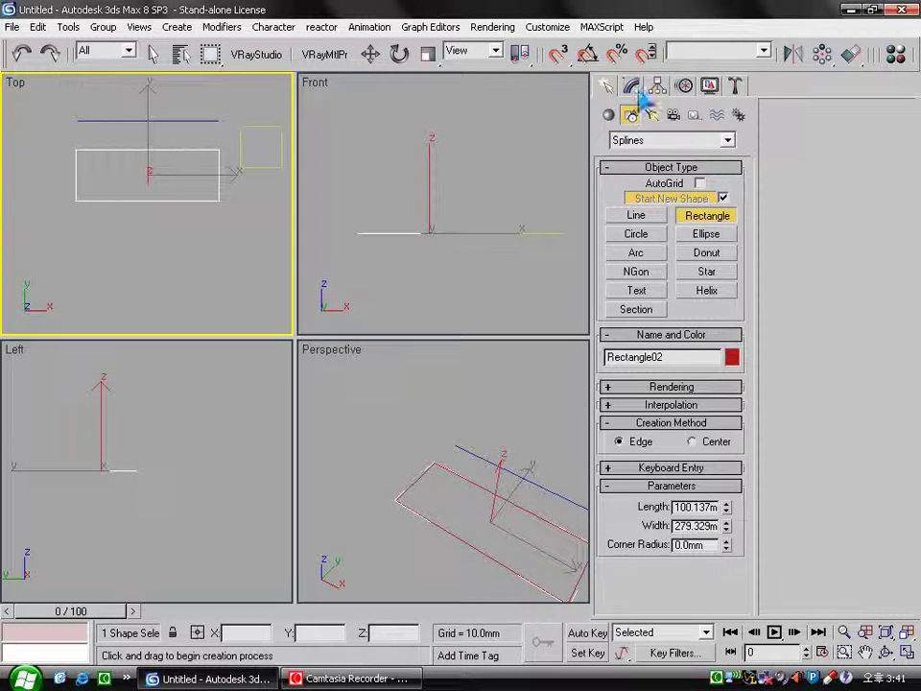
left_click(631, 86)
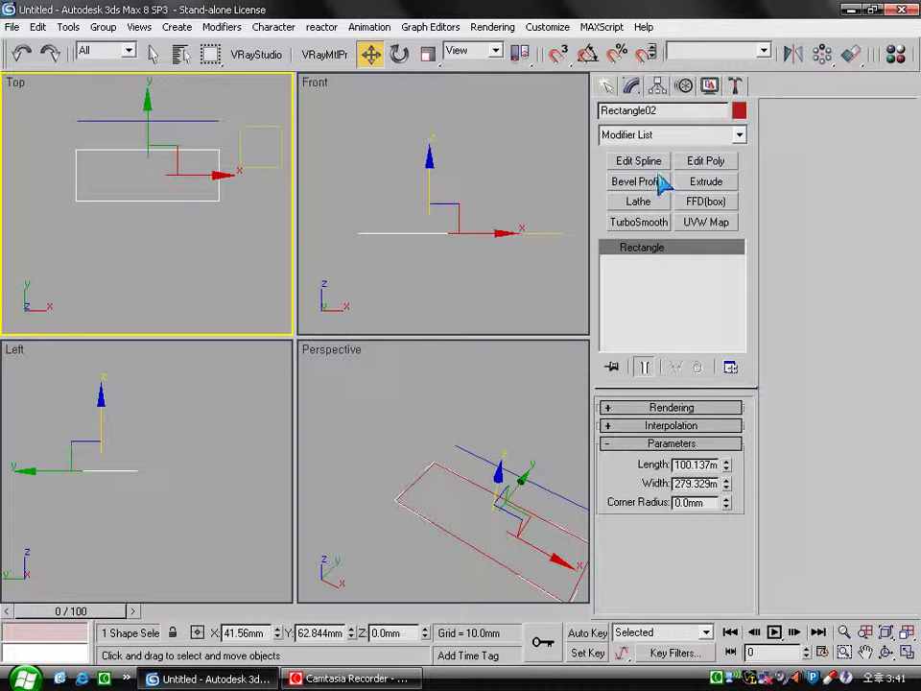
left_click(638, 160)
left_click(644, 262)
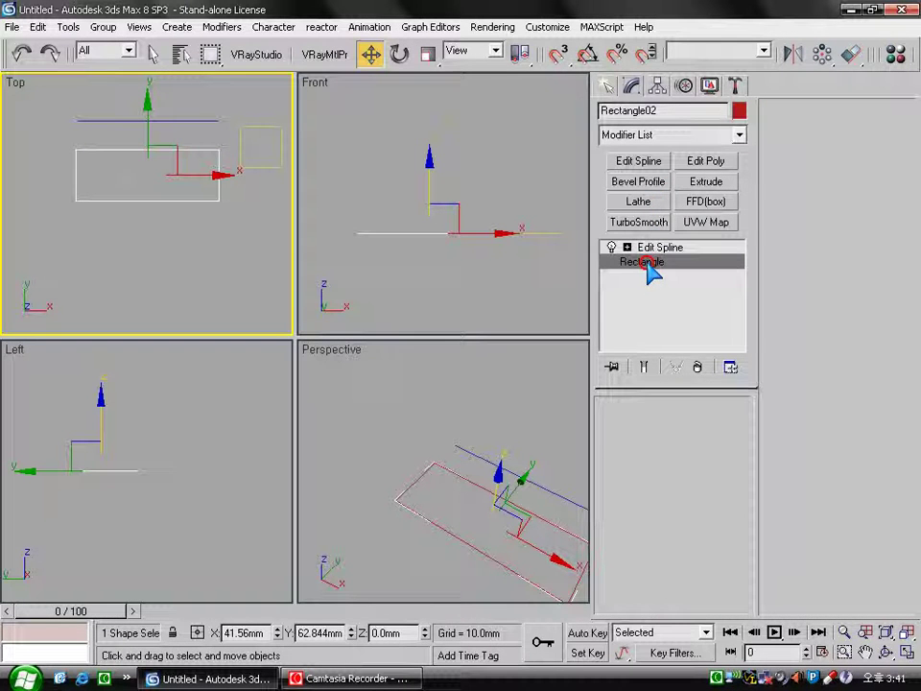
mouse_move(732, 506)
left_mouse_down()
mouse_move(755, 611)
mouse_move(761, 500)
left_mouse_up()
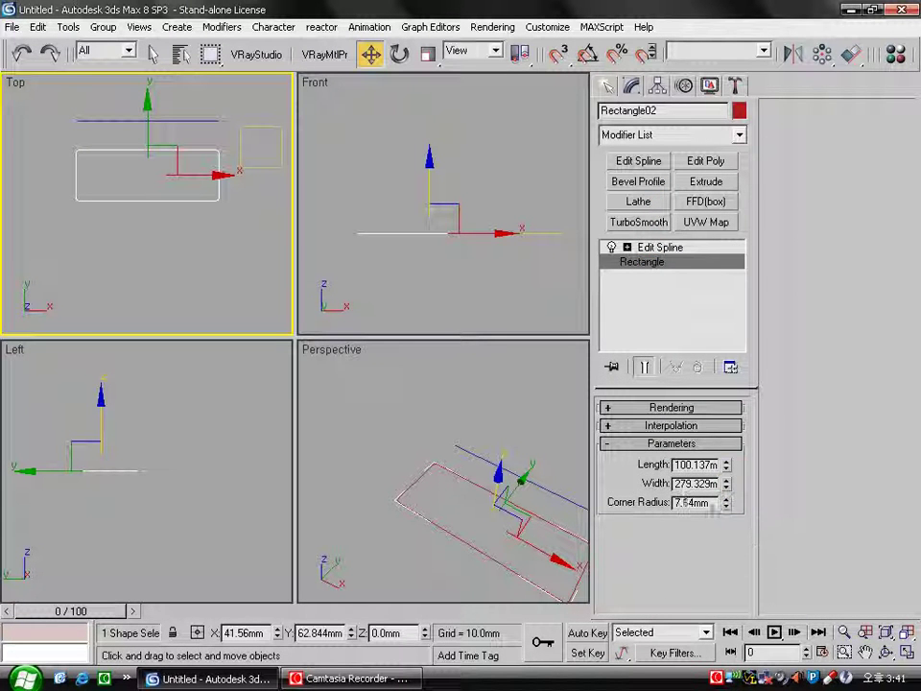
left_click(653, 249)
Divide the long rectangle's top and bottom edges at their midpoints.
left_click(672, 432)
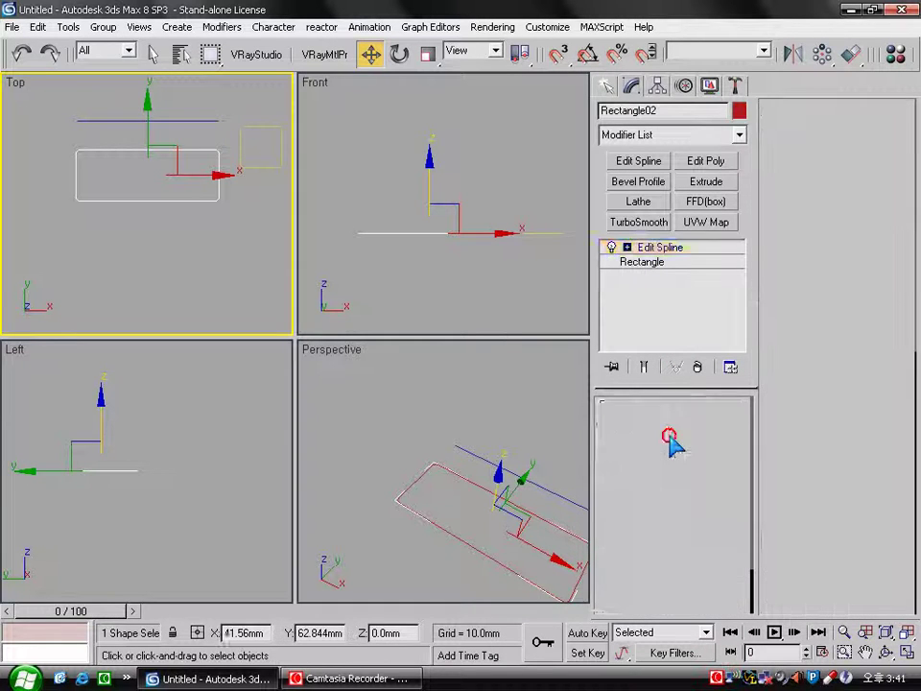
left_click_drag(130, 153, 169, 234)
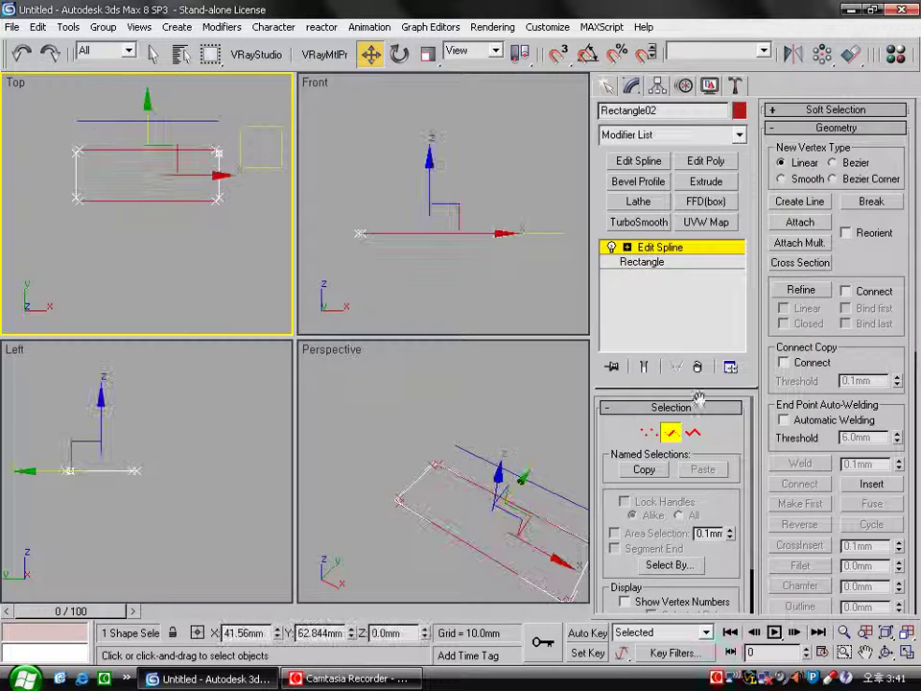
left_click_drag(819, 393, 819, 69)
left_click(800, 544)
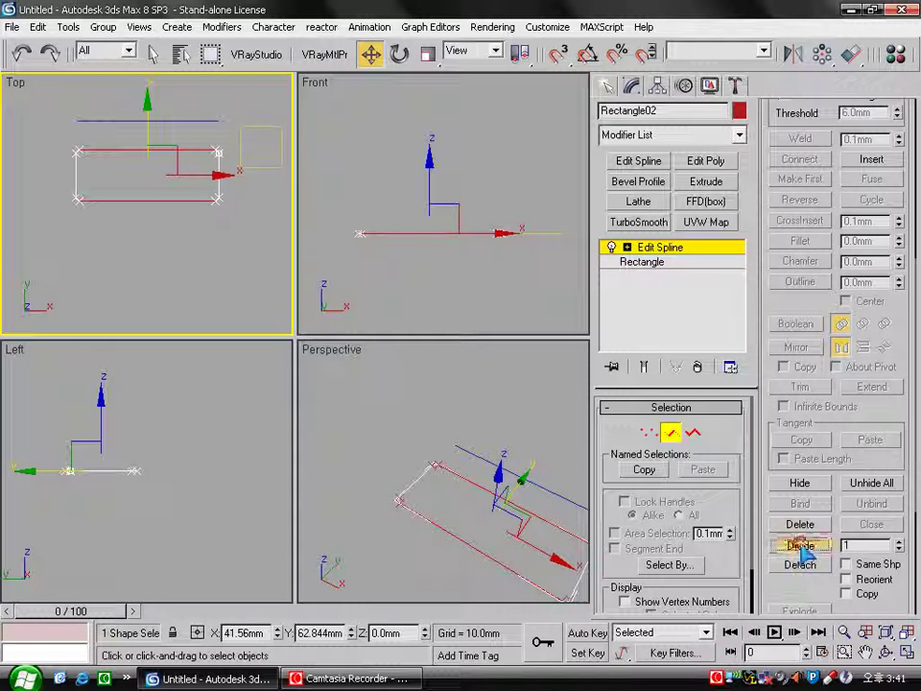
Scale the new midpoint vertices inward to give the outline a pinched waist.
left_click(649, 432)
left_click_drag(177, 163, 130, 134)
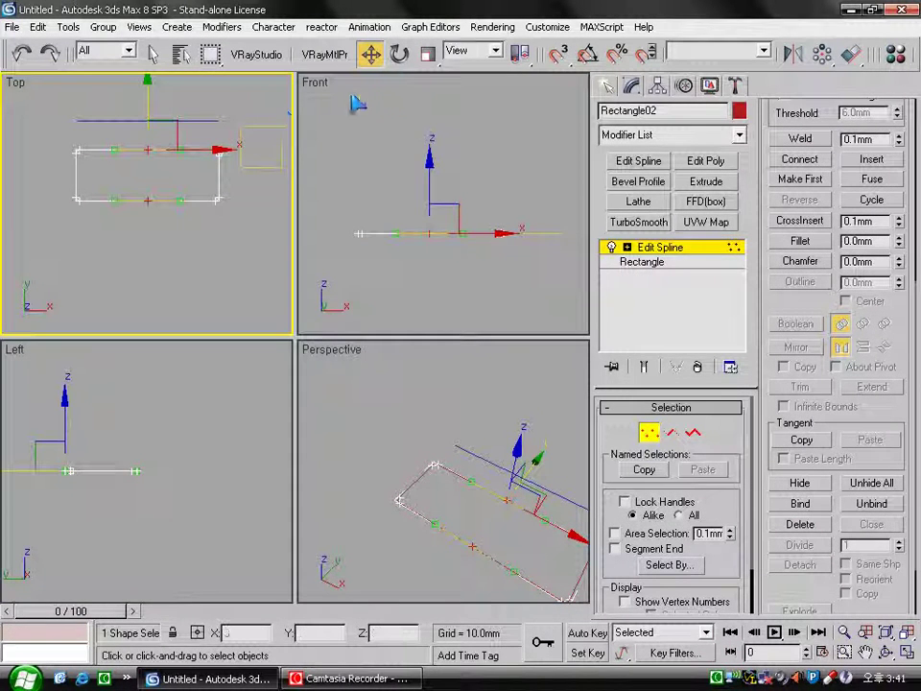
left_click(427, 52)
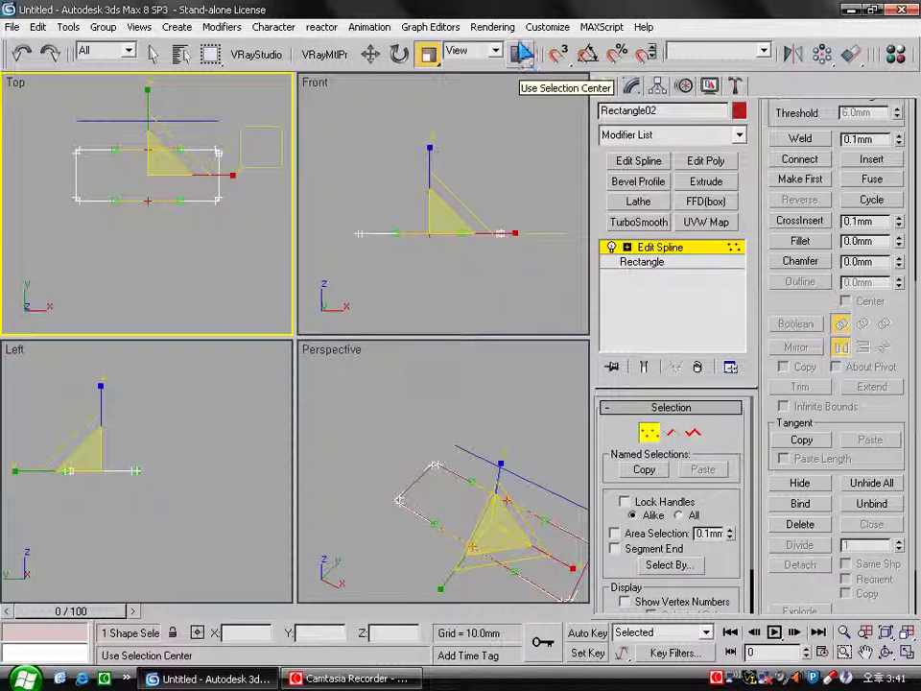
left_click_drag(146, 90, 144, 120)
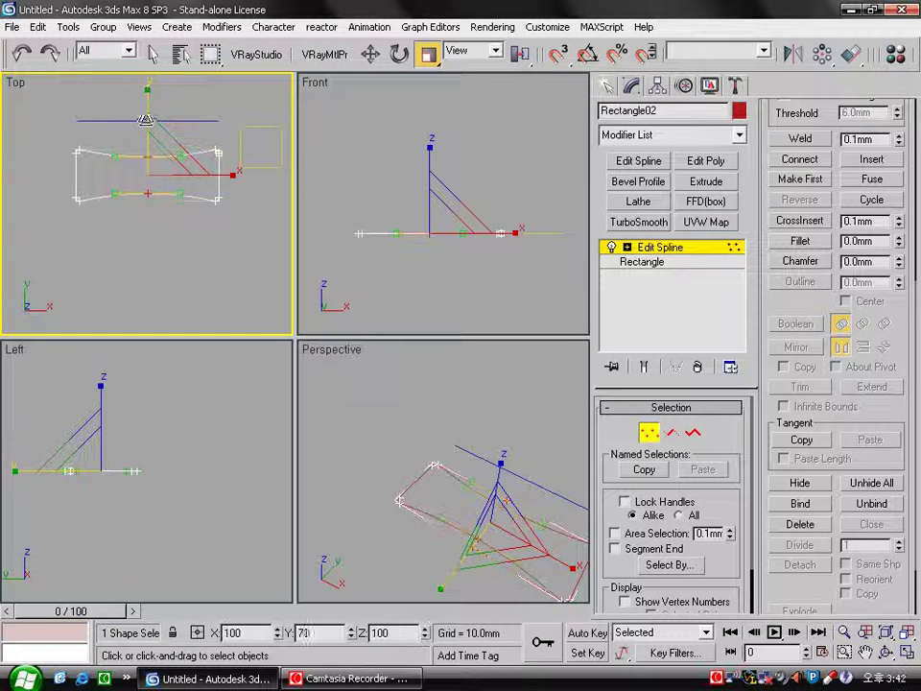
left_click(641, 434)
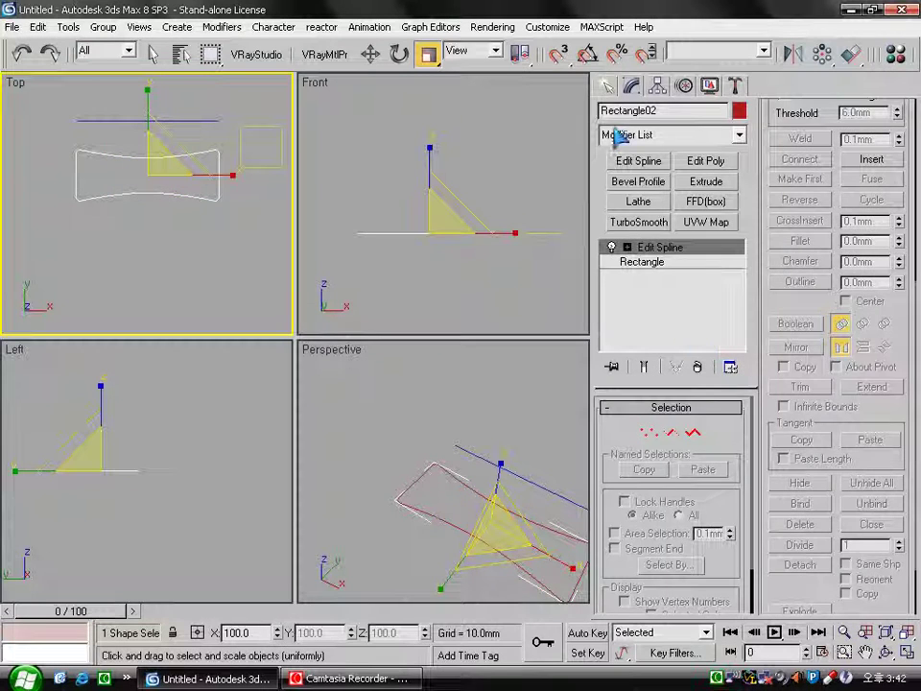
left_click(607, 87)
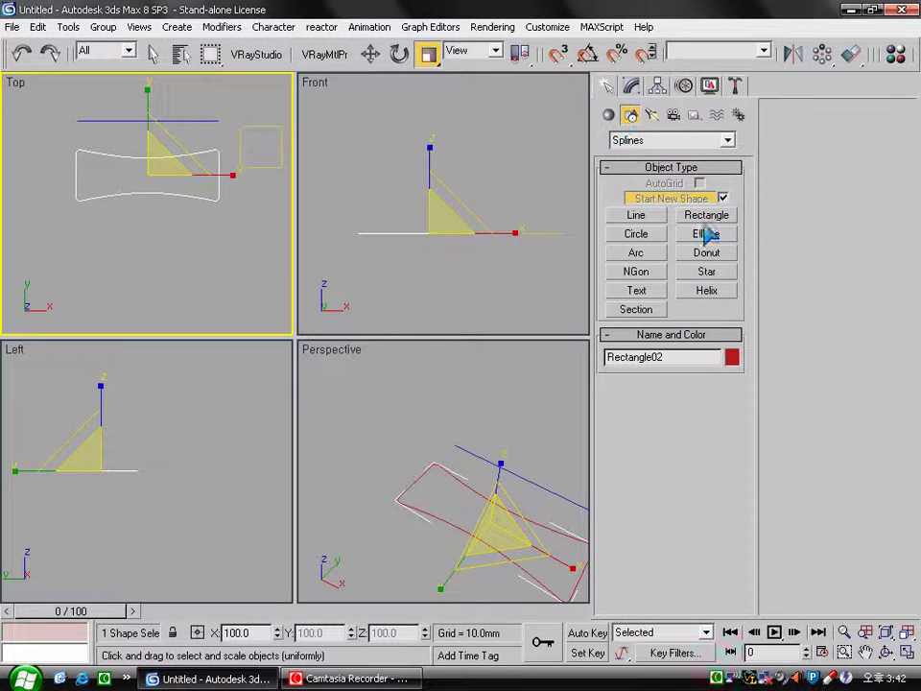
Draw a 63.244 × 275.816 mm rectangle below the handset outline, keeping its corners sharp.
left_click(706, 215)
left_click_drag(78, 276, 220, 244)
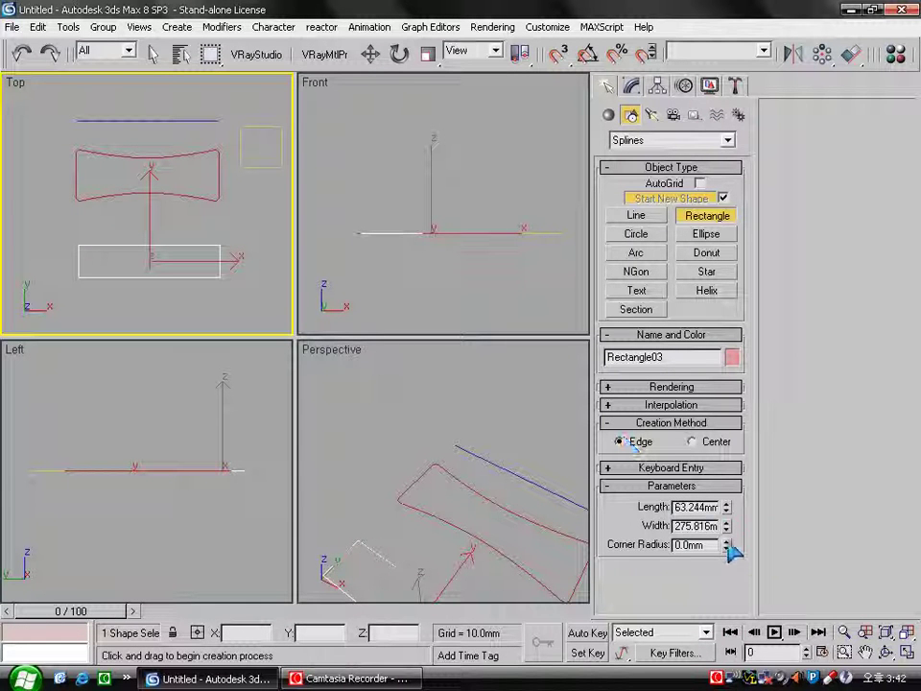
left_click_drag(726, 547, 735, 241)
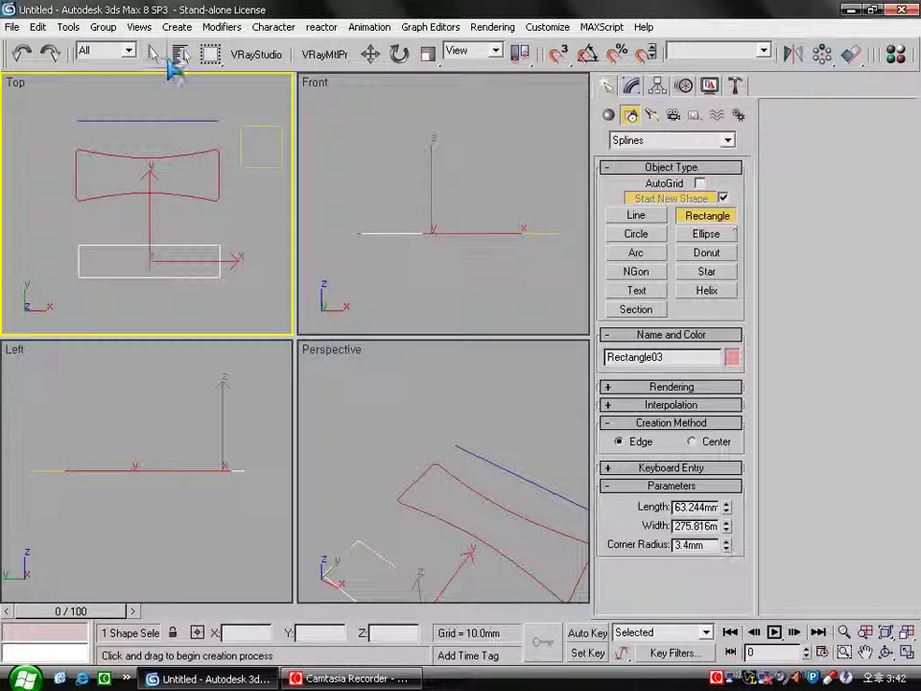
left_click(21, 54)
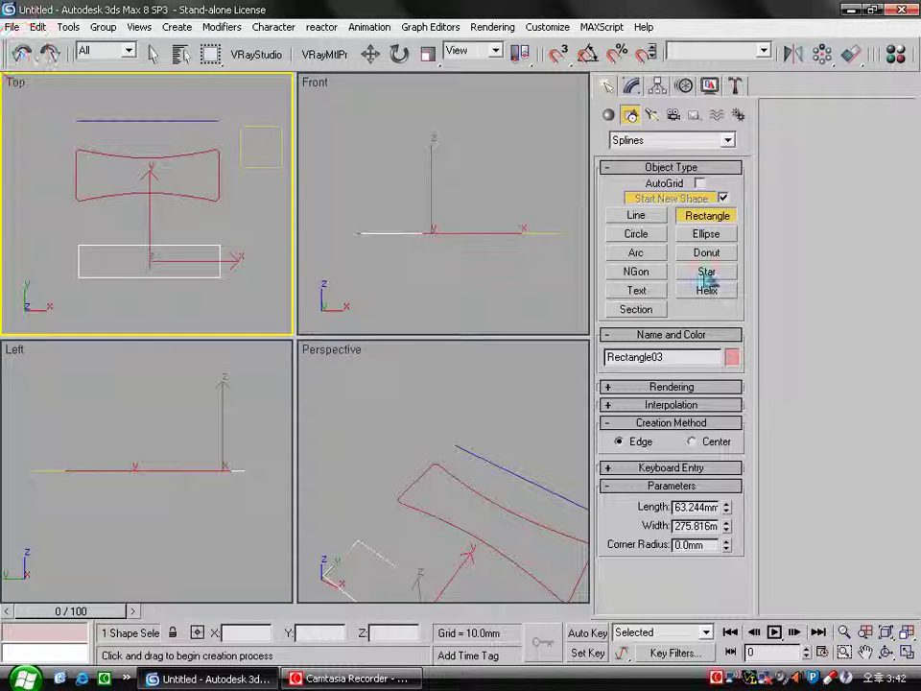
Apply Edit Spline to the new rectangle and select its top and bottom segments.
left_click(428, 53)
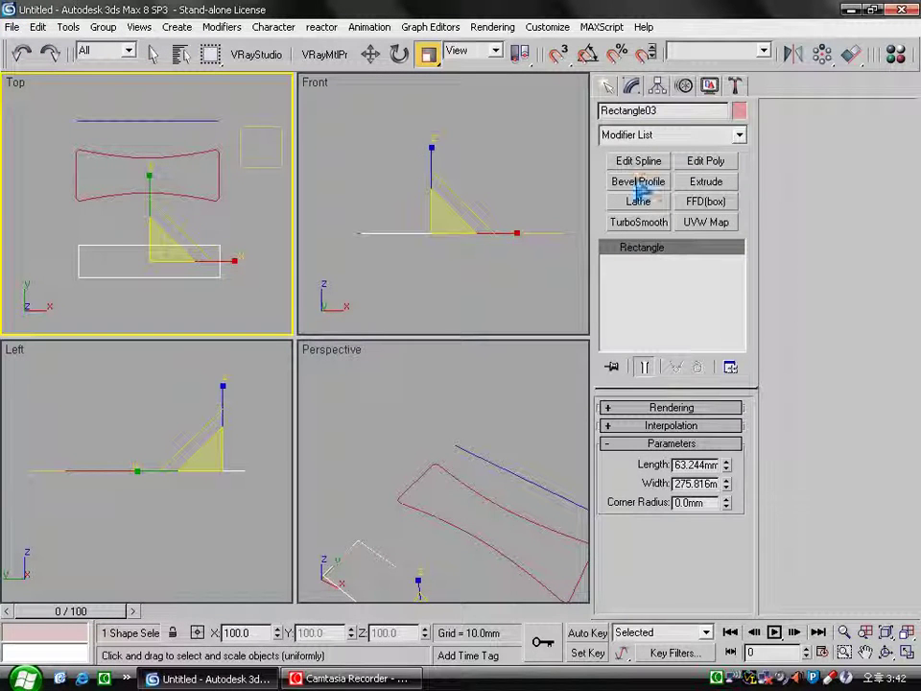
left_click(638, 160)
left_click(671, 433)
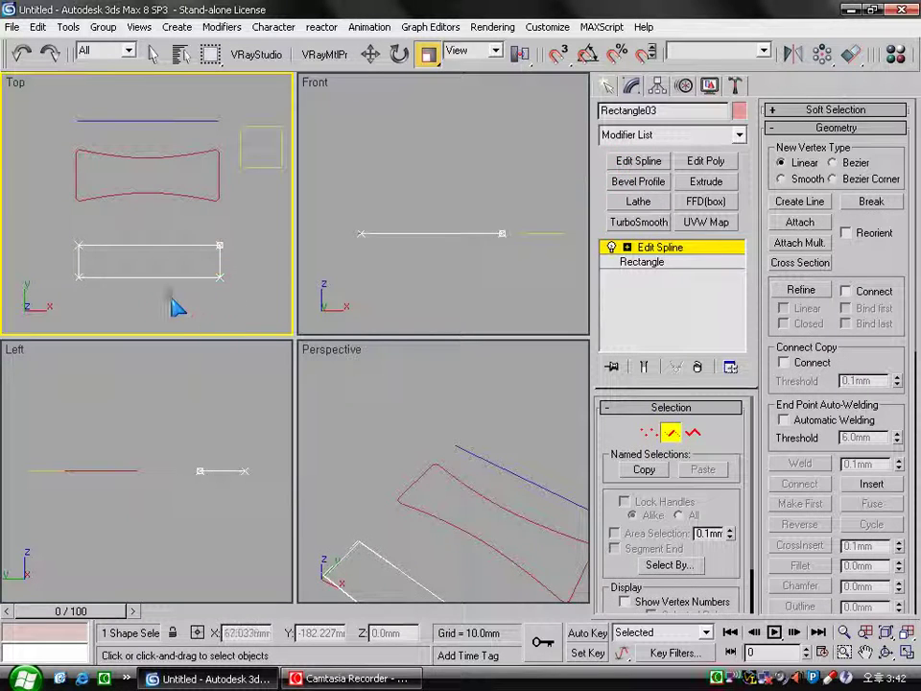
left_click_drag(178, 307, 165, 242)
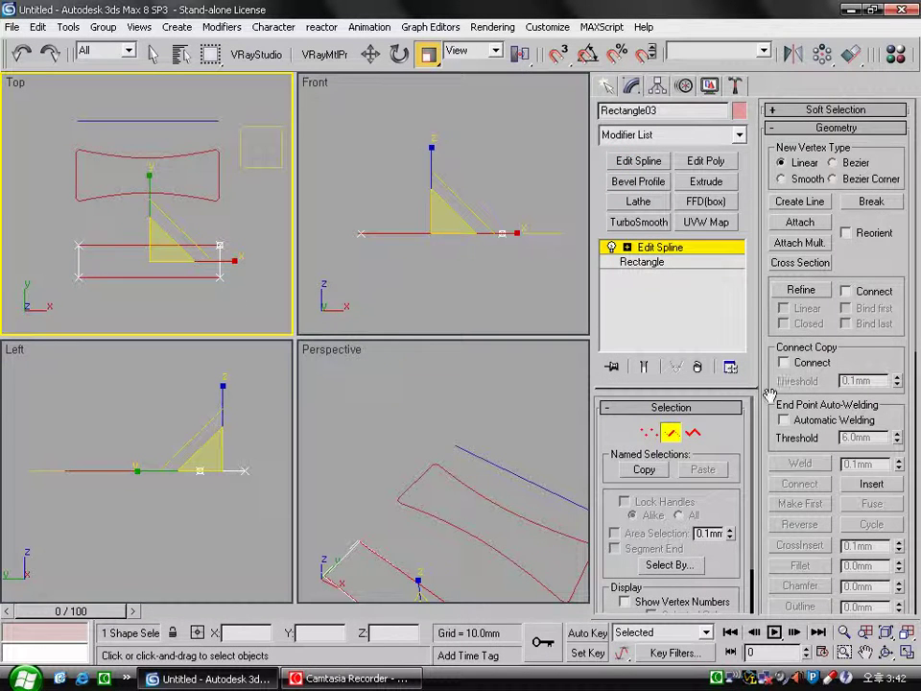
scroll(770, 394, "down", 5)
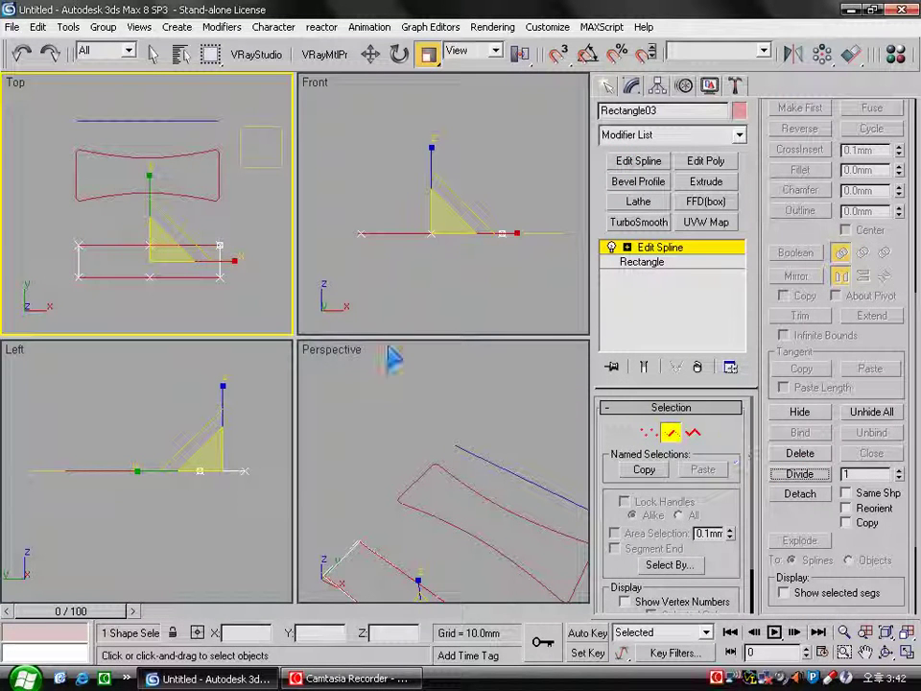
left_click(370, 54)
Move the rectangle's right-side vertices up to slant the strip.
left_click(649, 432)
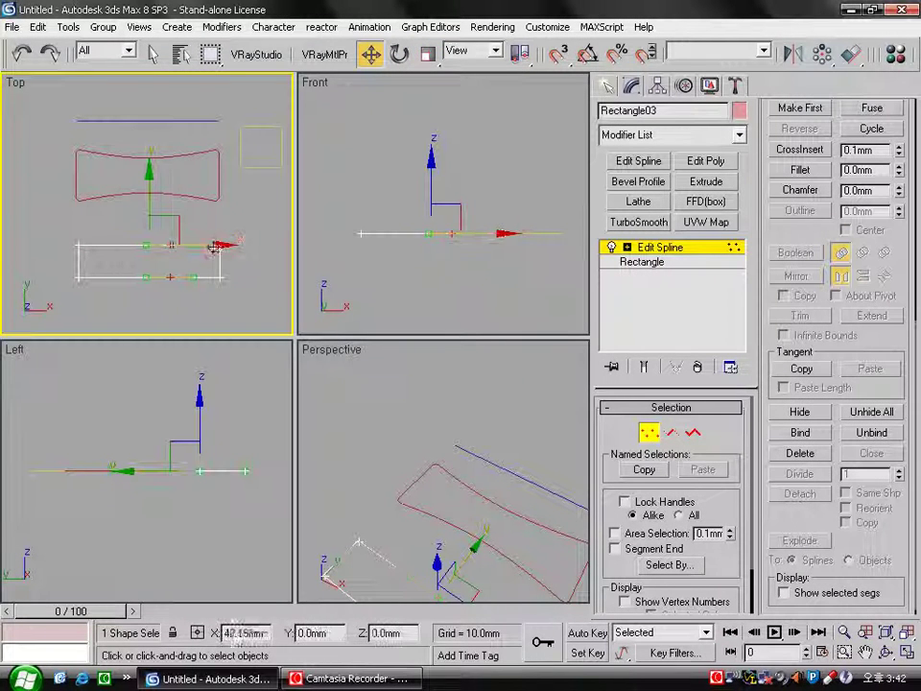
left_click(224, 287)
scroll(223, 305, "up", 2)
mouse_move(175, 268)
left_mouse_down()
mouse_move(271, 185)
mouse_move(243, 149)
left_mouse_up()
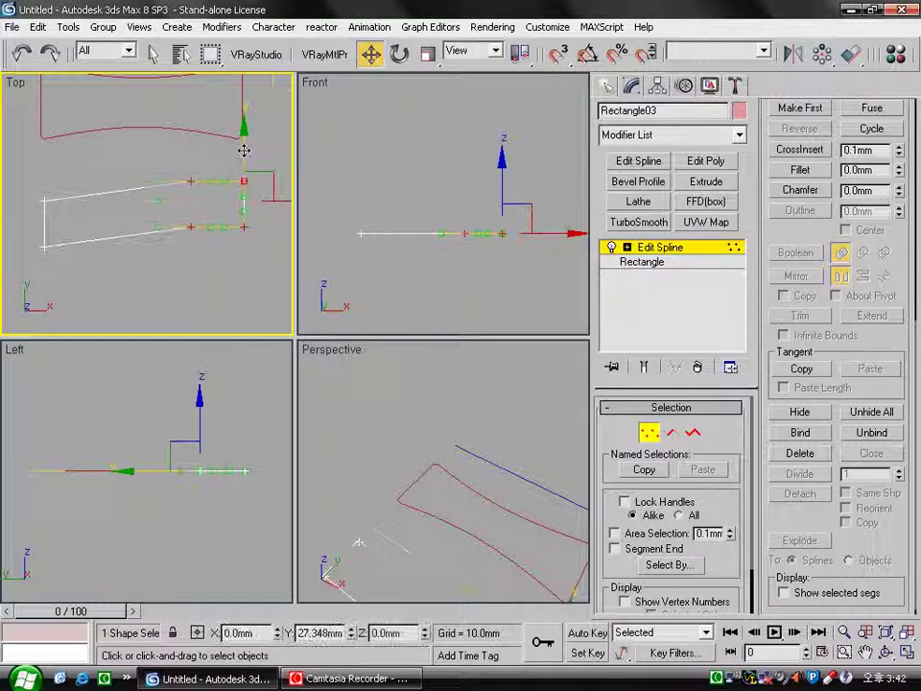
left_click(247, 274)
Set the two middle vertices to Smooth so the edges curve gently.
left_click_drag(186, 247, 205, 173)
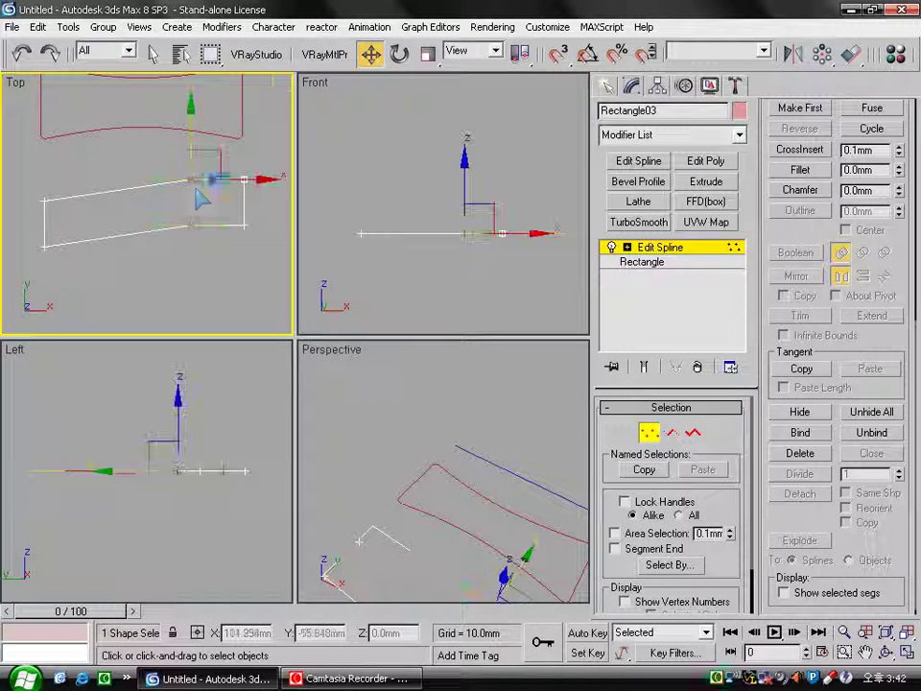
right_click(183, 225)
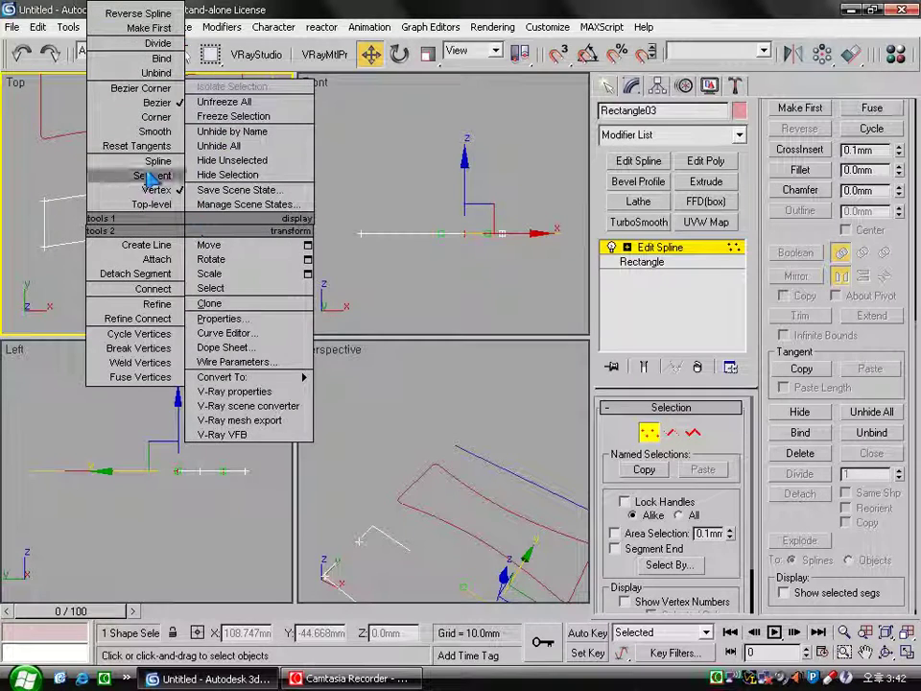
left_click(144, 130)
left_click(173, 268)
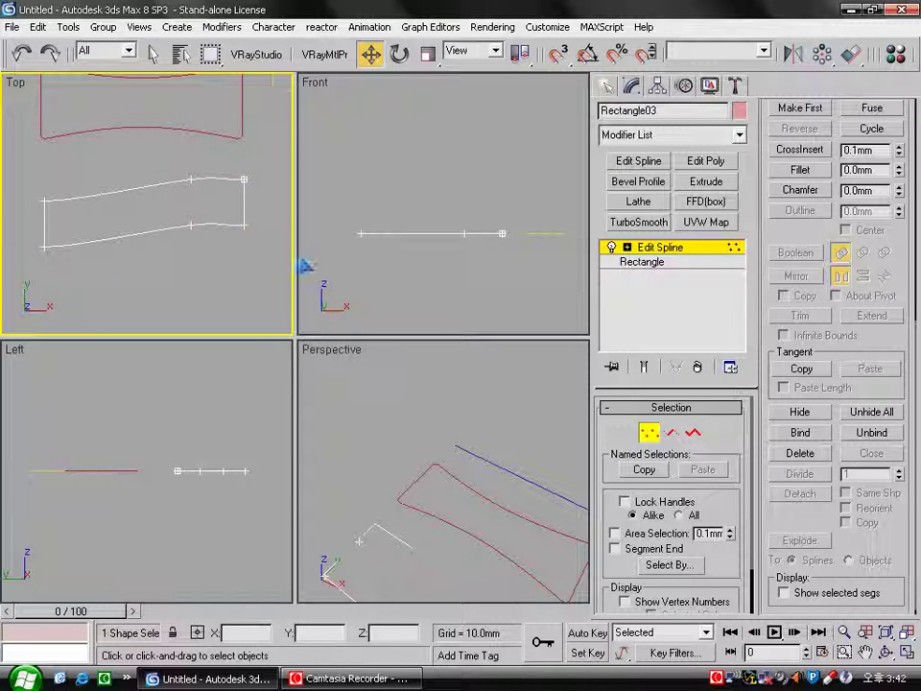
Fillet the corner vertices at both ends of the strip.
left_click_drag(24, 172, 60, 257)
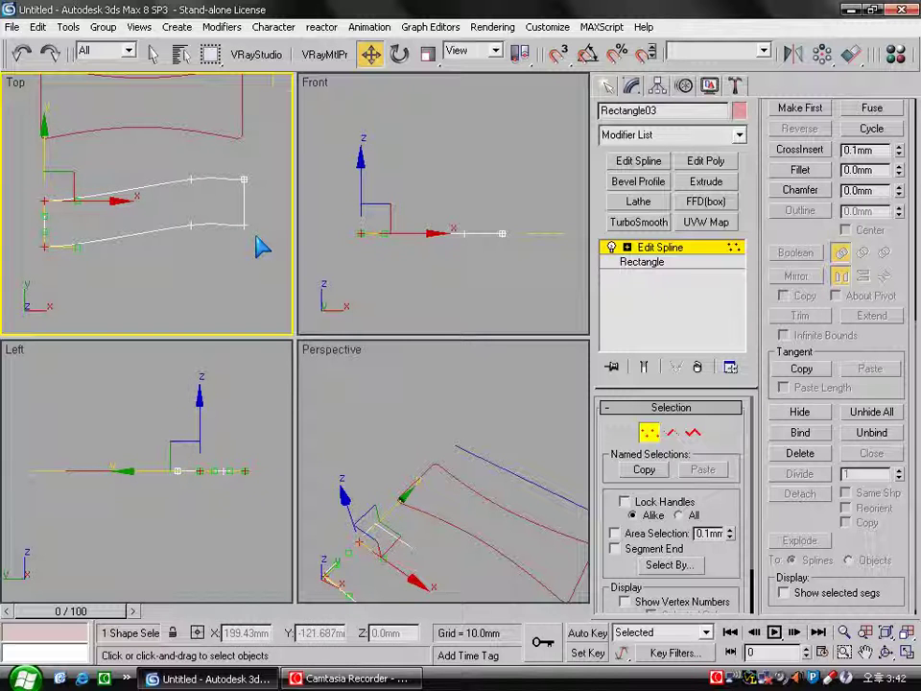
left_click_drag(238, 261, 257, 171)
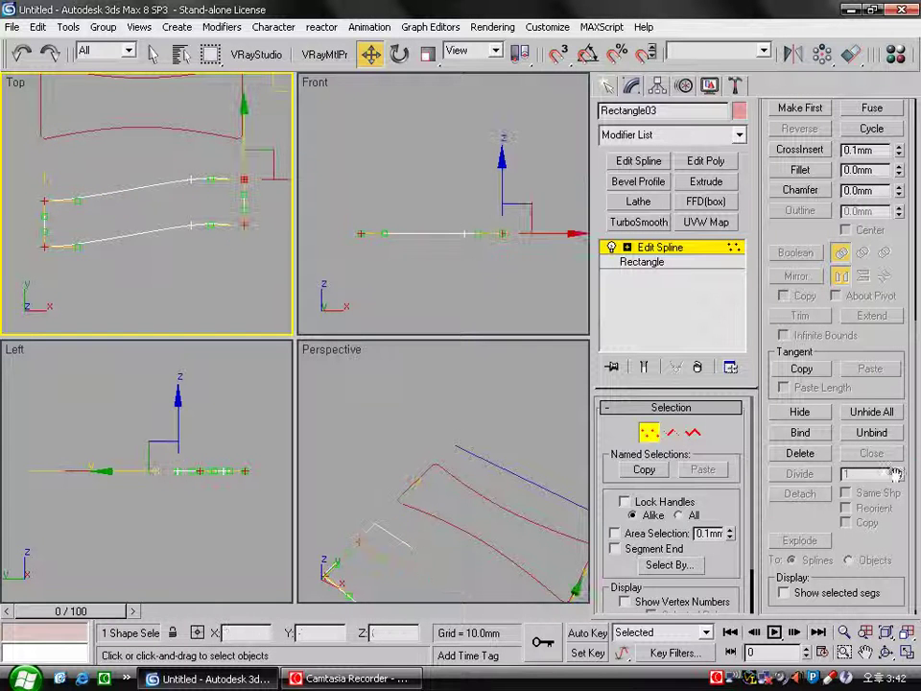
left_click(802, 172)
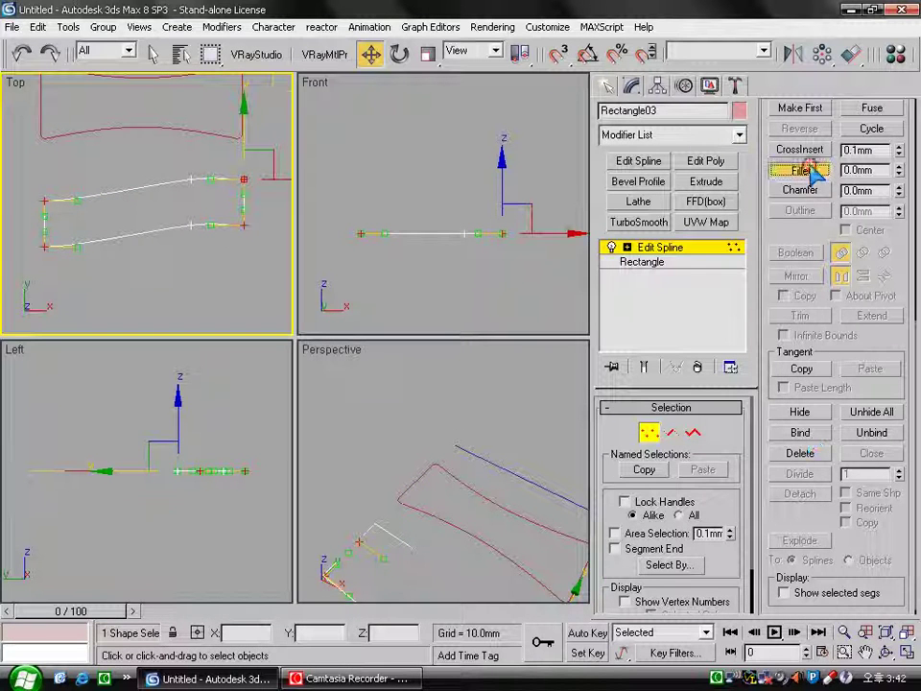
left_click_drag(244, 180, 247, 167)
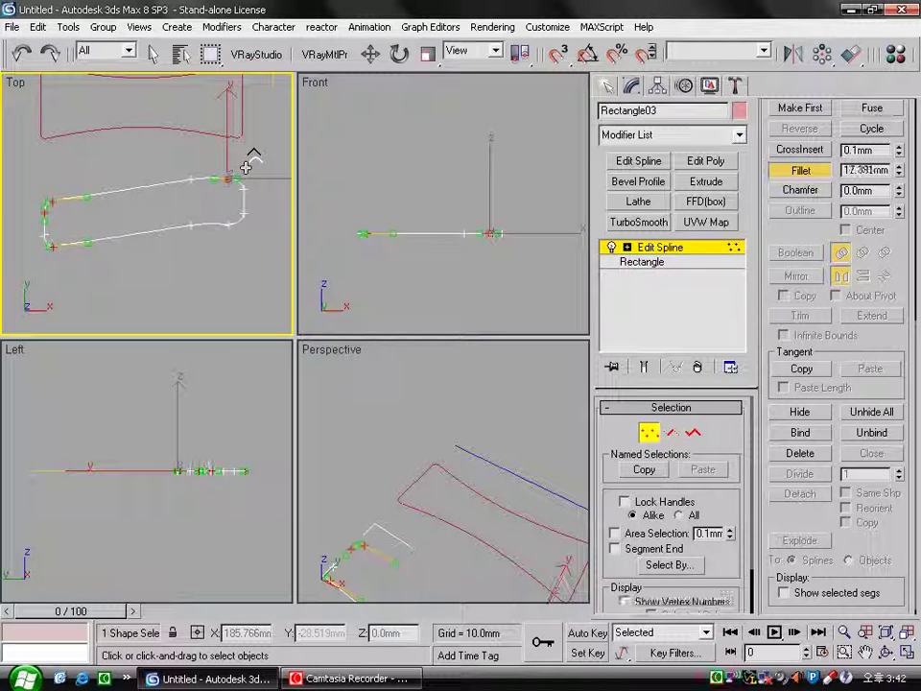
Exit vertex editing and select Line01 as the loft path.
left_click(649, 432)
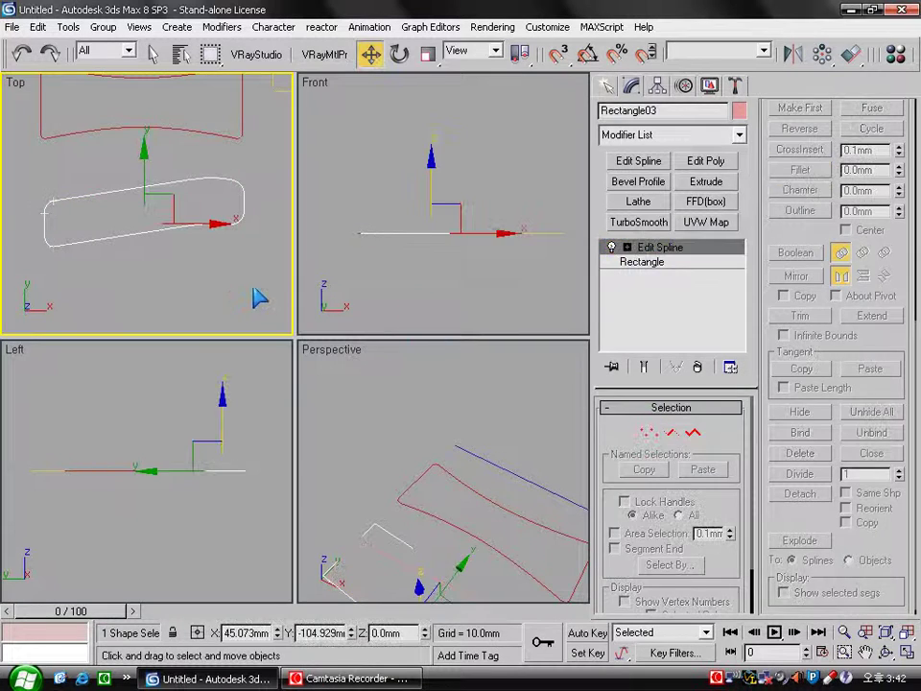
left_click(220, 281)
scroll(232, 268, "down", 3)
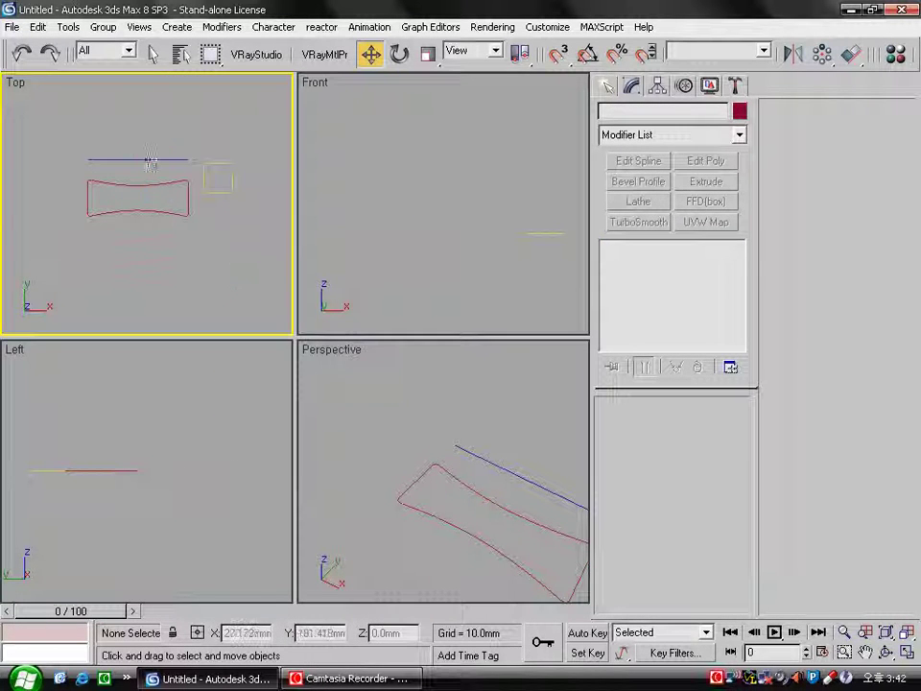
left_click(149, 161)
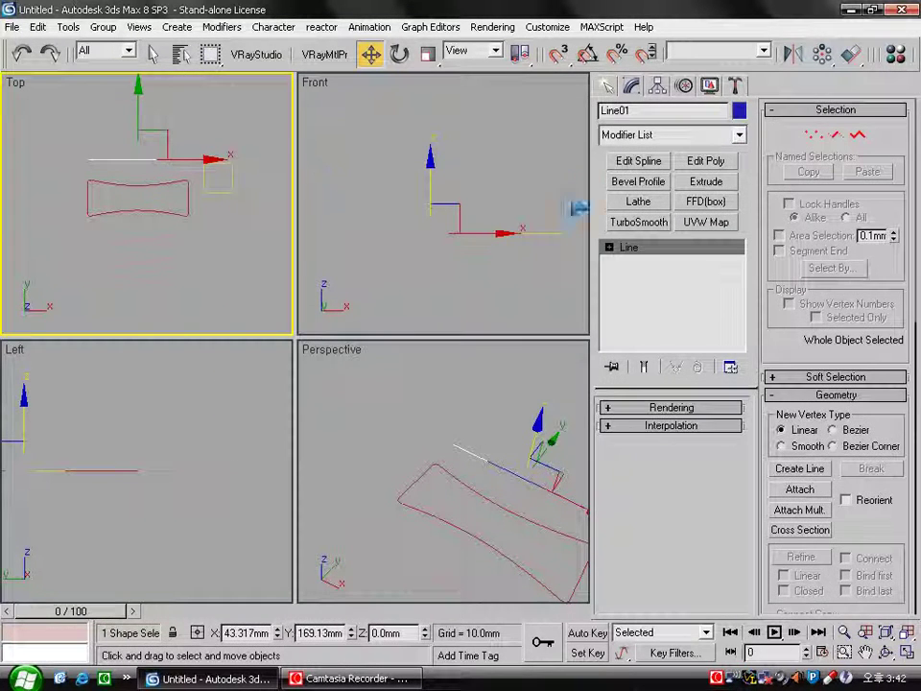
Loft the rounded square along Line01 to create the box Loft01.
left_click(606, 86)
left_click(608, 115)
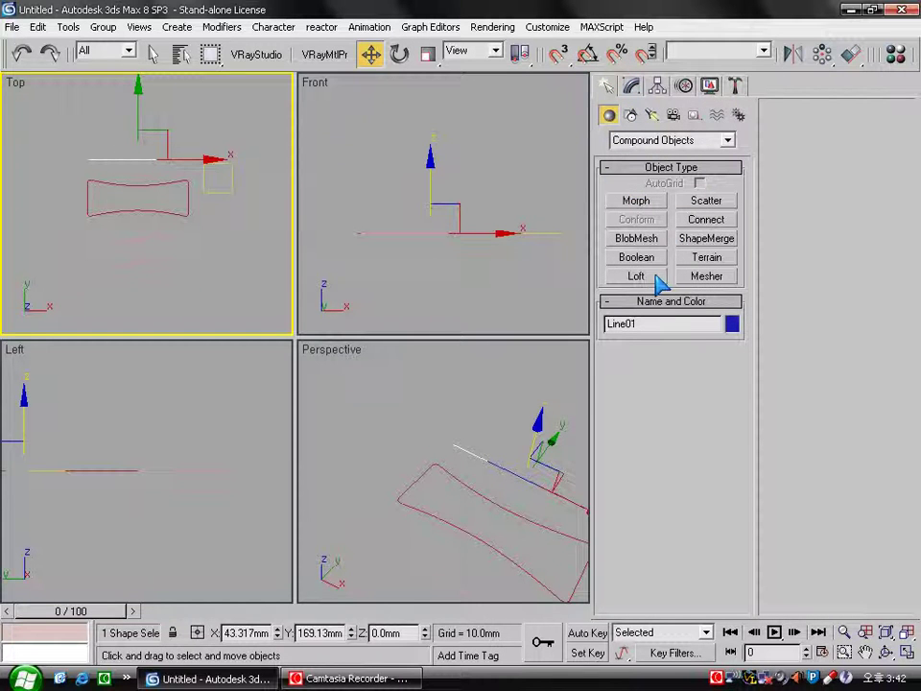
left_click(656, 277)
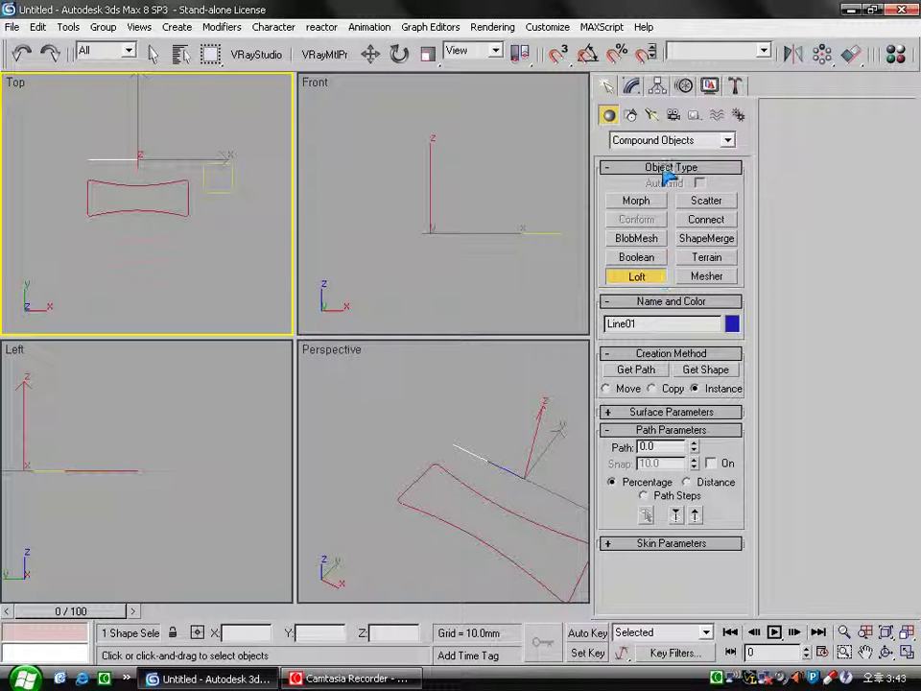
left_click(700, 371)
left_click(228, 179)
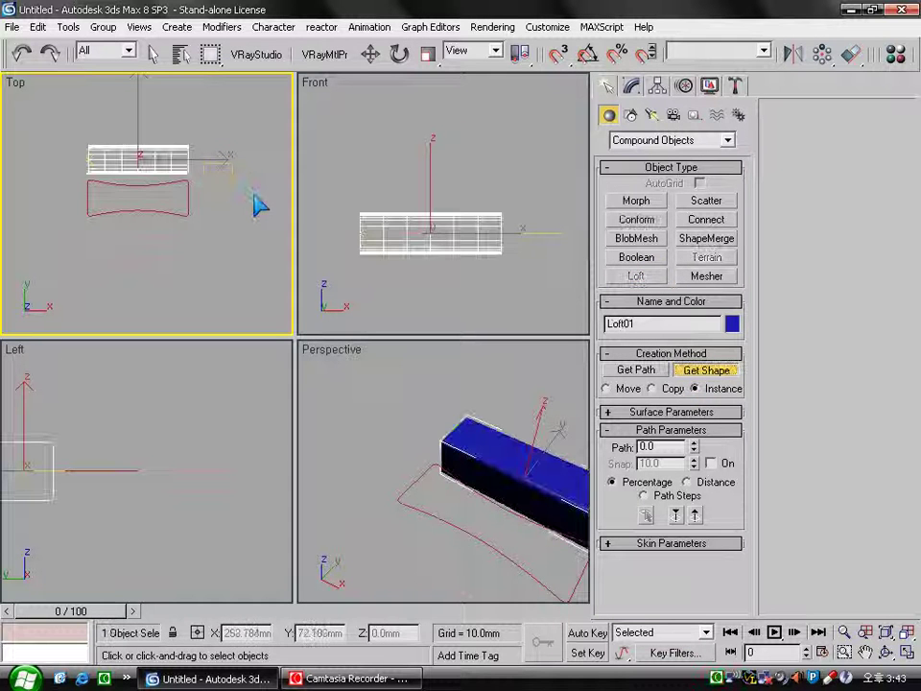
middle_click_drag(430, 441, 393, 403)
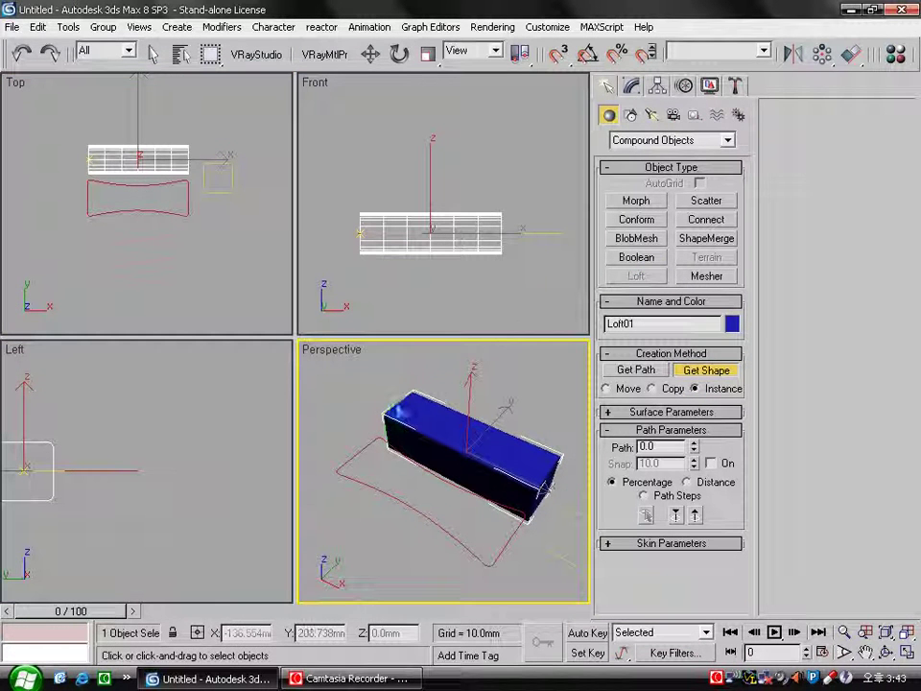
key("w")
left_click(632, 85)
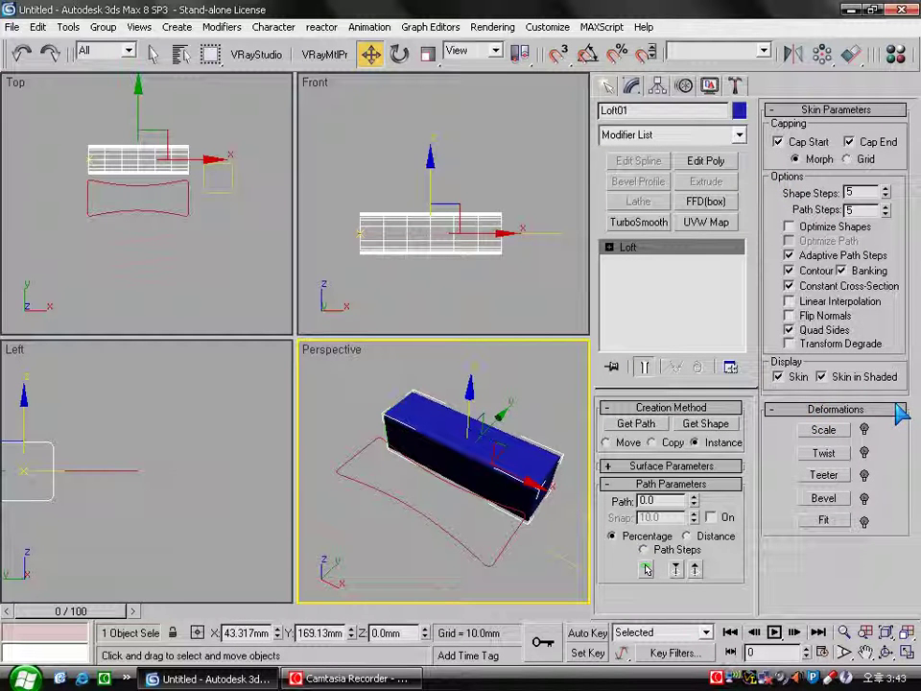
Bring up Loft01's Fit Deformation window and turn off axis symmetry.
left_click(827, 521)
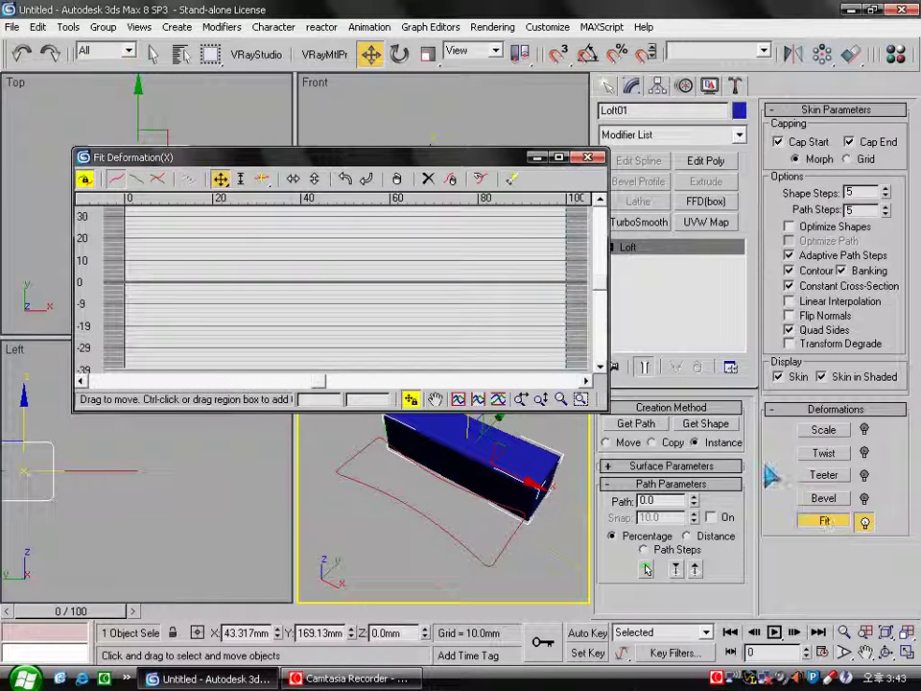
left_click_drag(594, 153, 740, 138)
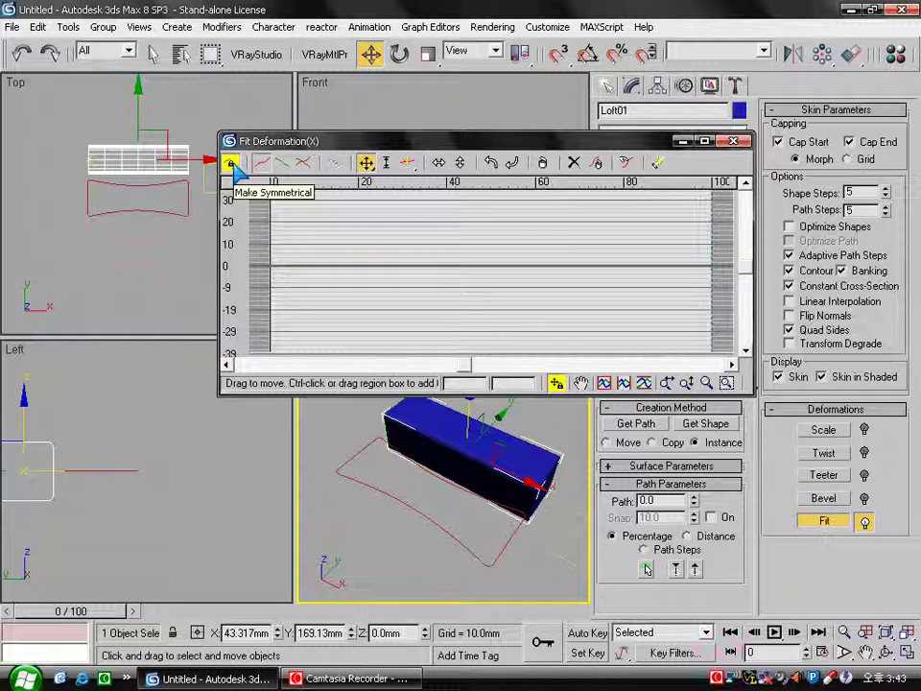
left_click(232, 164)
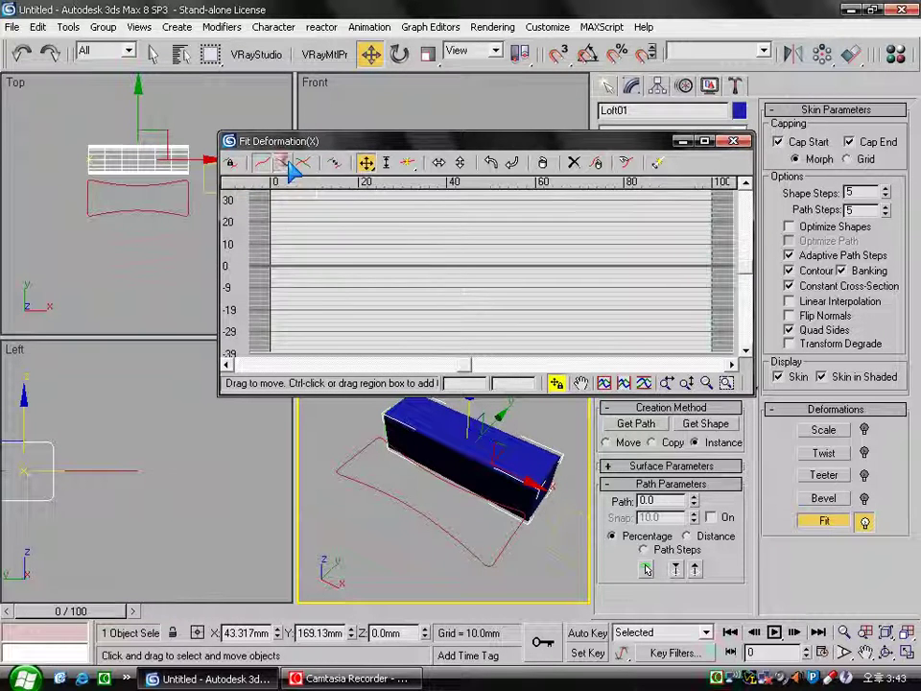
left_click(291, 165)
left_click(262, 166)
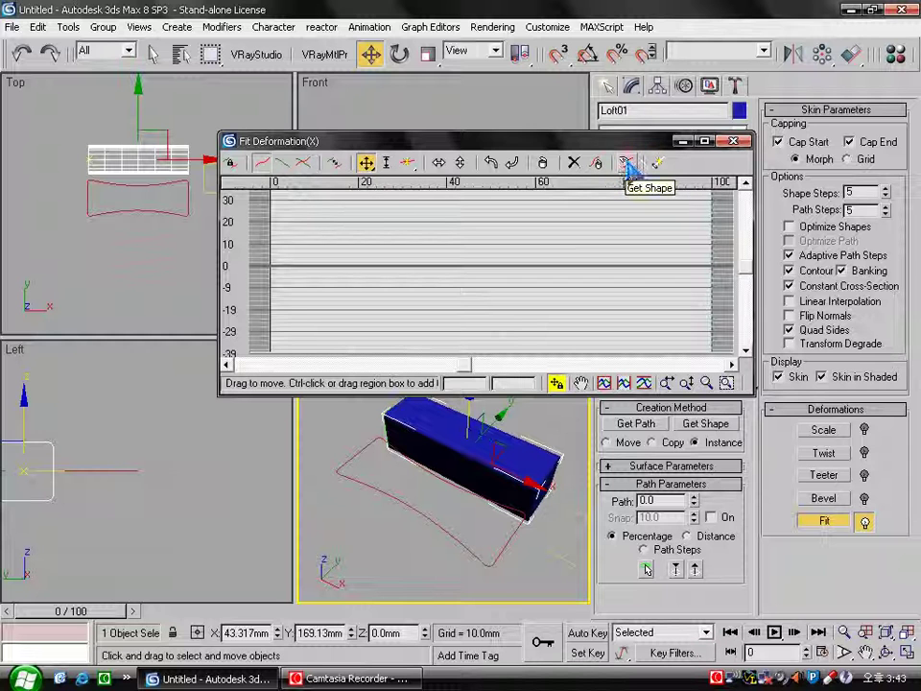
Load the outline shapes as X and Y fit curves, showing both at full extents.
left_click(625, 163)
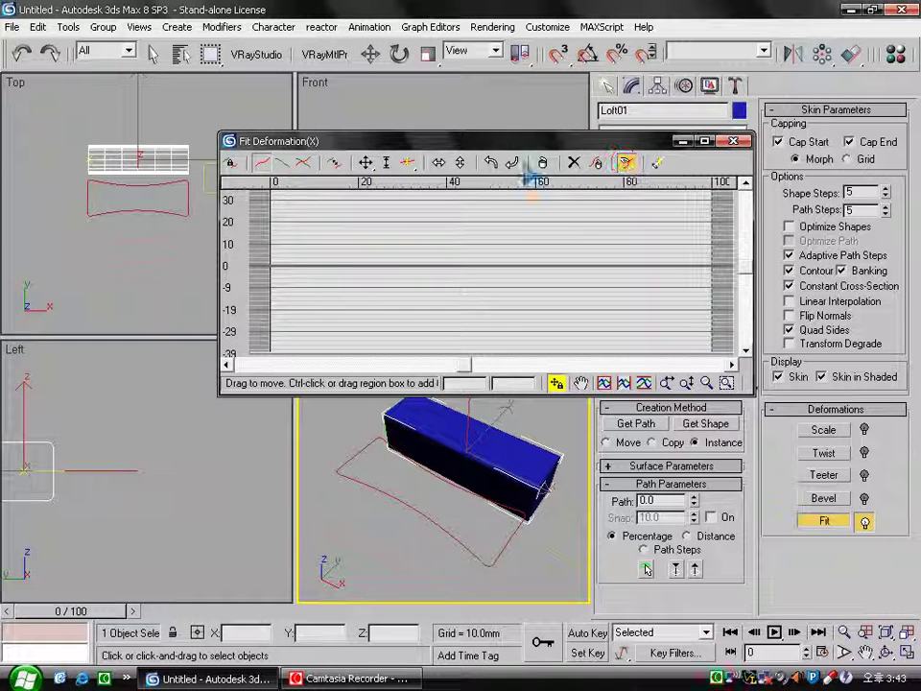
left_click(159, 170)
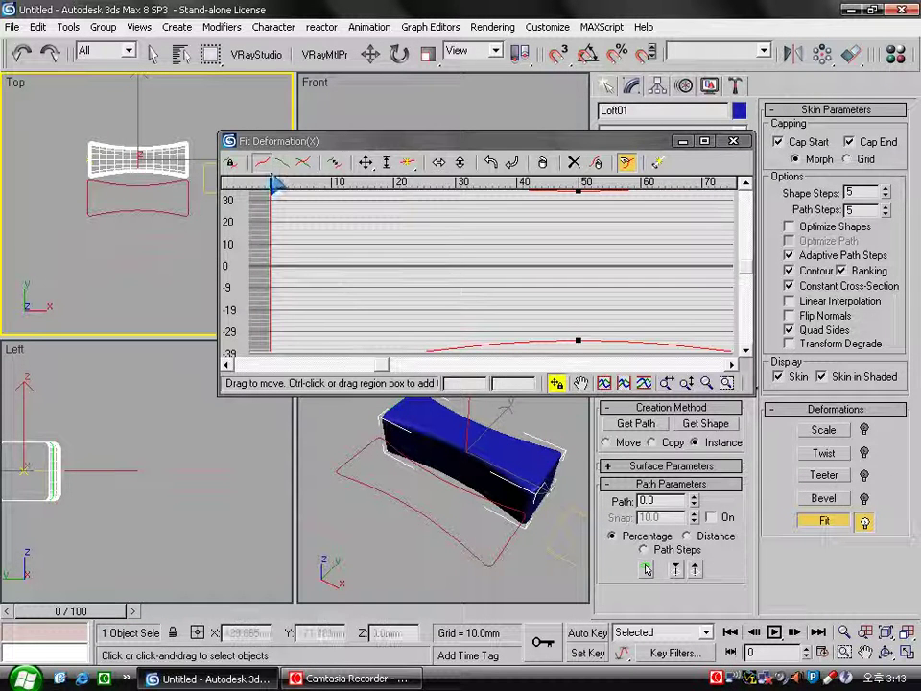
left_click(282, 162)
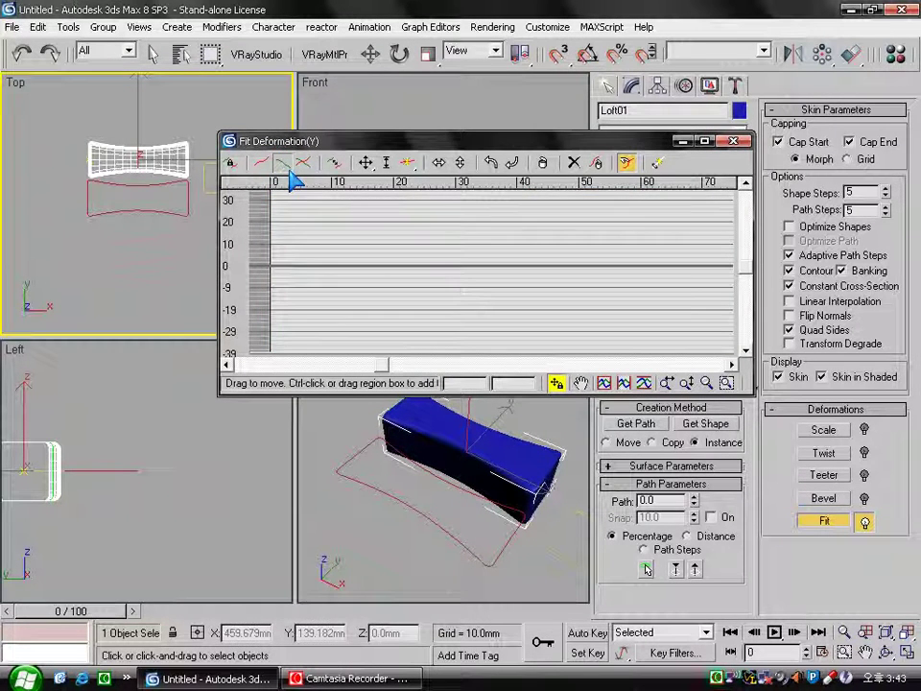
left_click(626, 163)
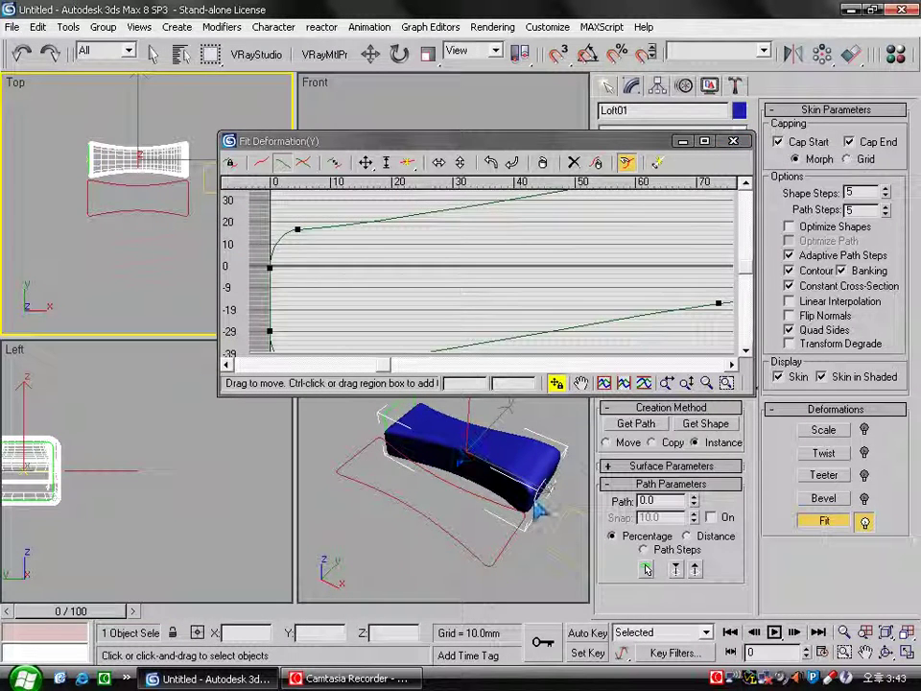
left_click(304, 163)
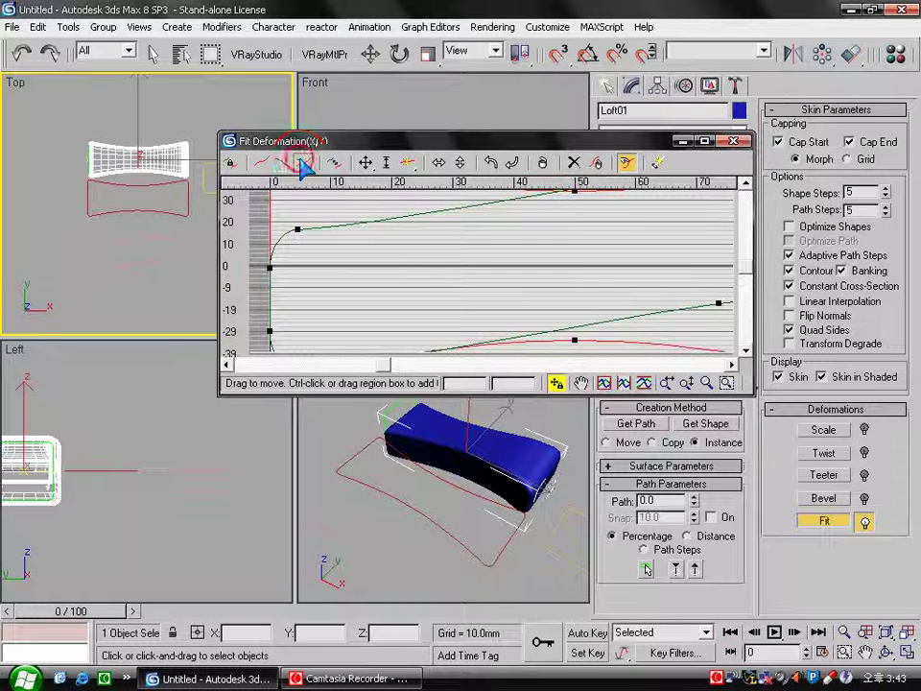
left_click(603, 383)
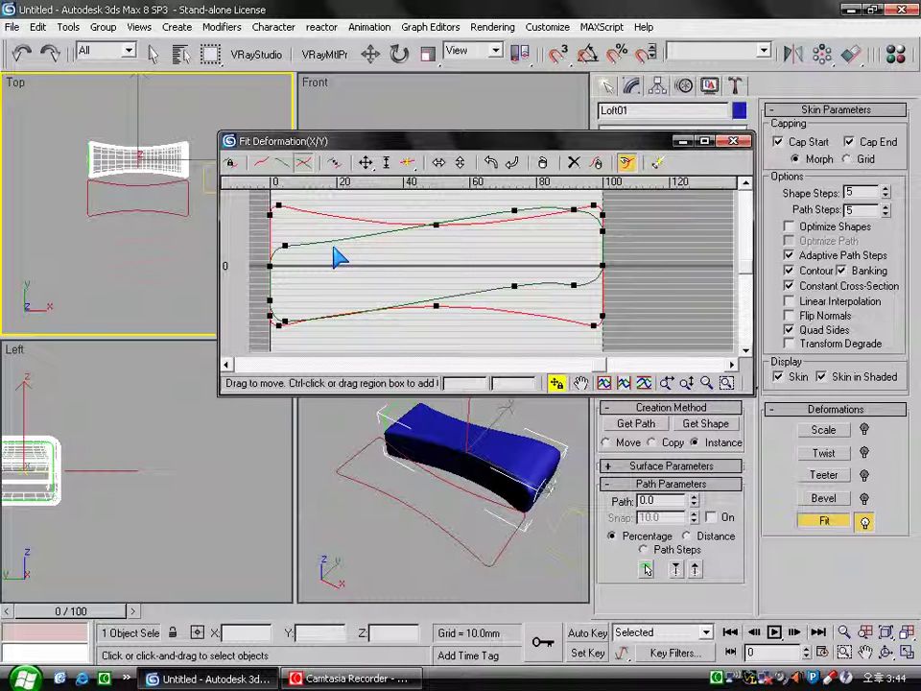
left_click(732, 141)
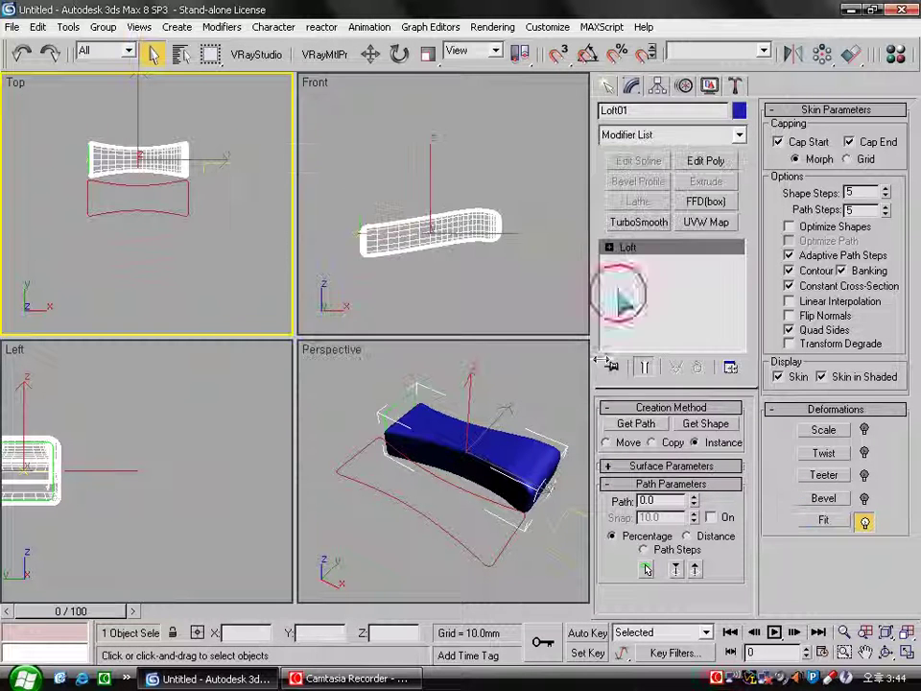
mouse_move(493, 442)
middle_mouse_down("alt")
mouse_move(436, 343)
mouse_move(355, 302)
middle_mouse_up("alt")
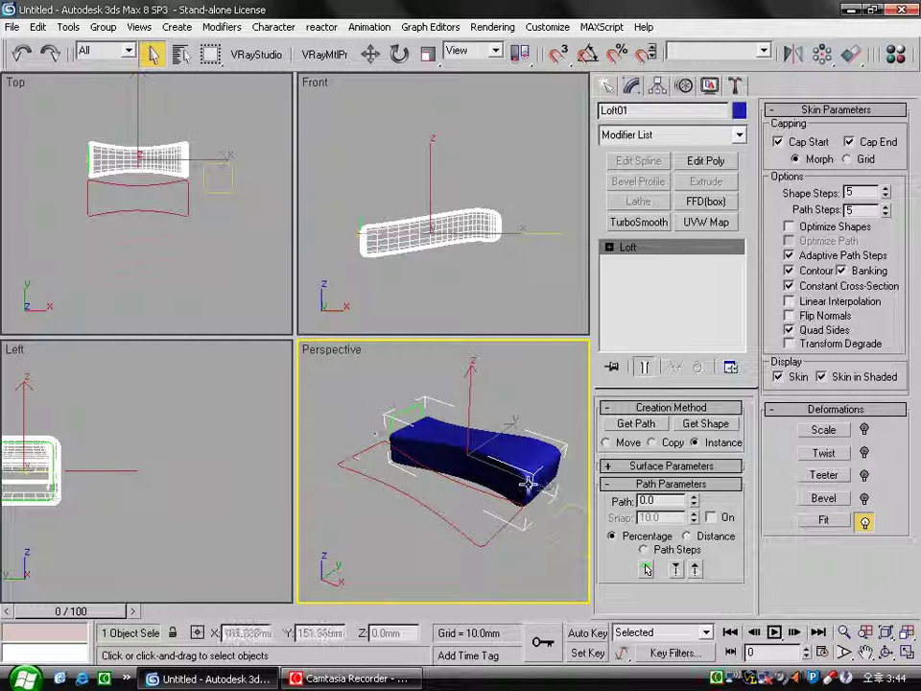
middle_click_drag(516, 473, 537, 451, "alt")
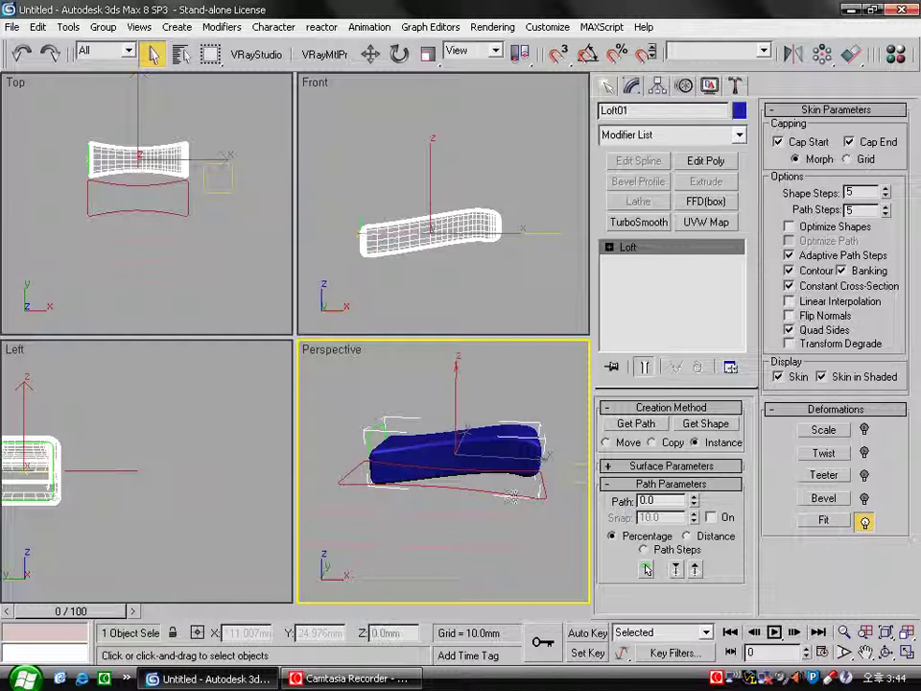
middle_click_drag(497, 460, 457, 468, "alt")
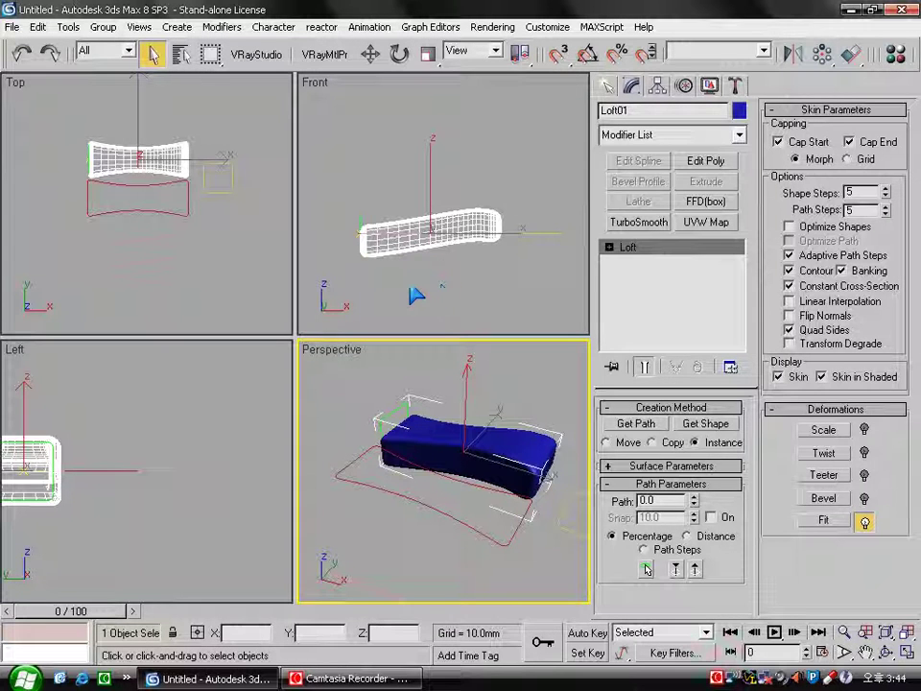
left_click(437, 267)
middle_click_drag(410, 267, 456, 250)
Start a line from the loft's end in the Top view, then cancel that first attempt.
left_click(247, 274)
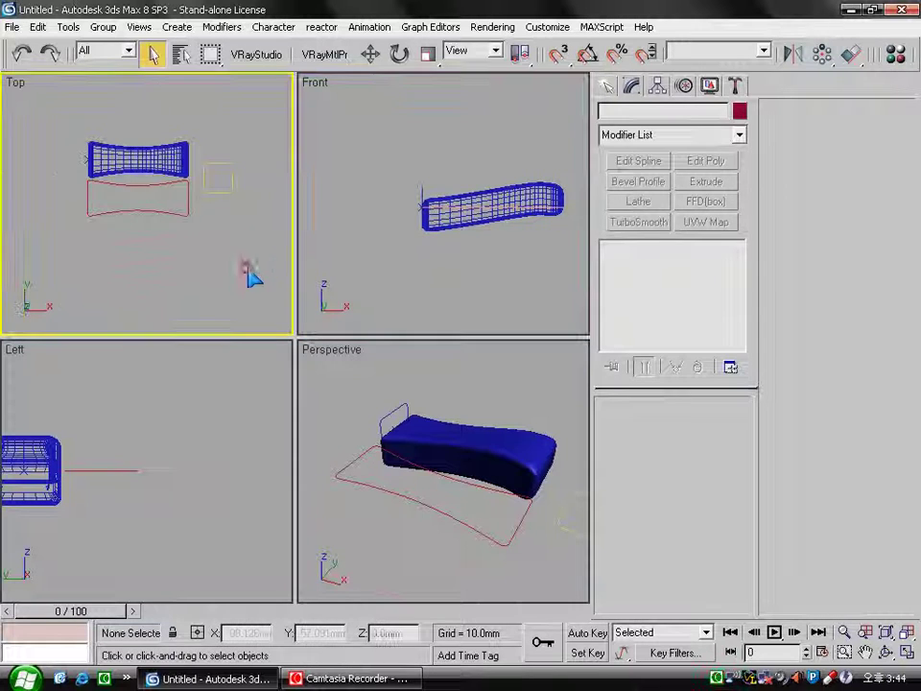
middle_click_drag(247, 274, 295, 310)
left_click(607, 85)
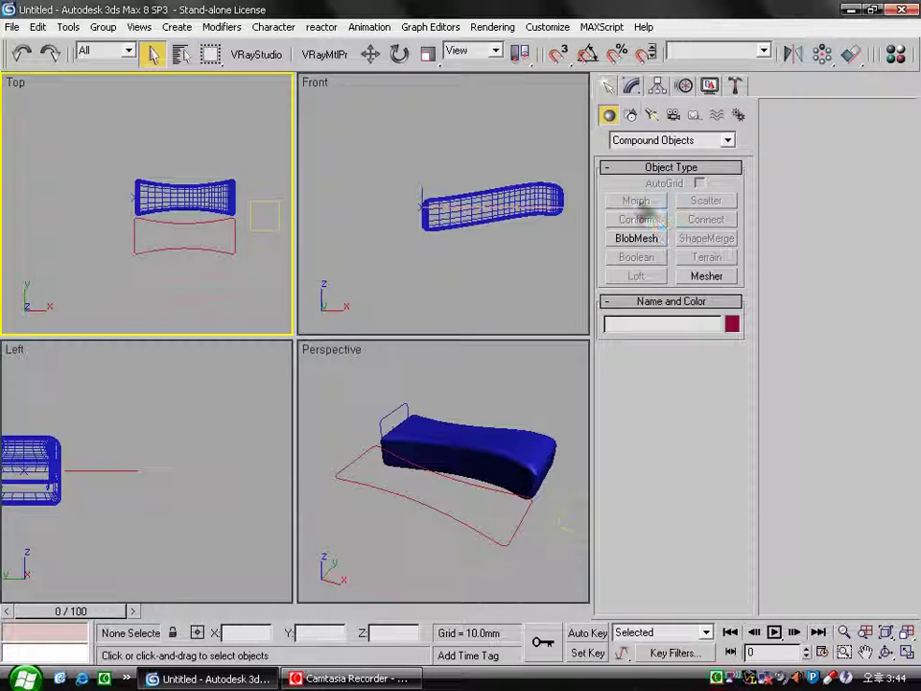
left_click(630, 114)
left_click(635, 215)
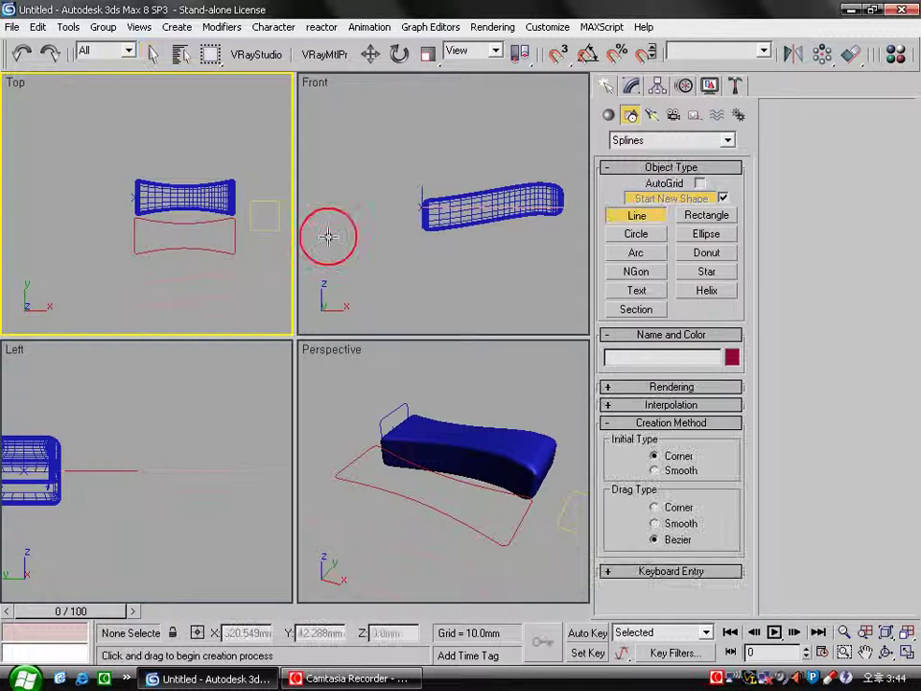
left_click(136, 193)
left_click(89, 165)
left_click(42, 199)
key("Escape")
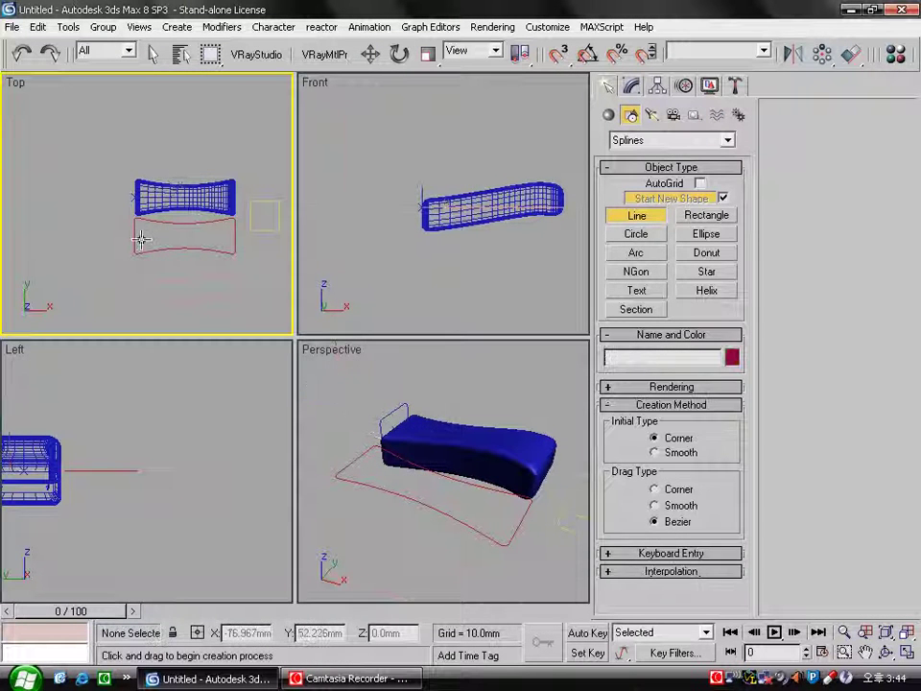
Draw a five-point zigzag line from the handset's left end in the Top view.
middle_click_drag(249, 221, 309, 208)
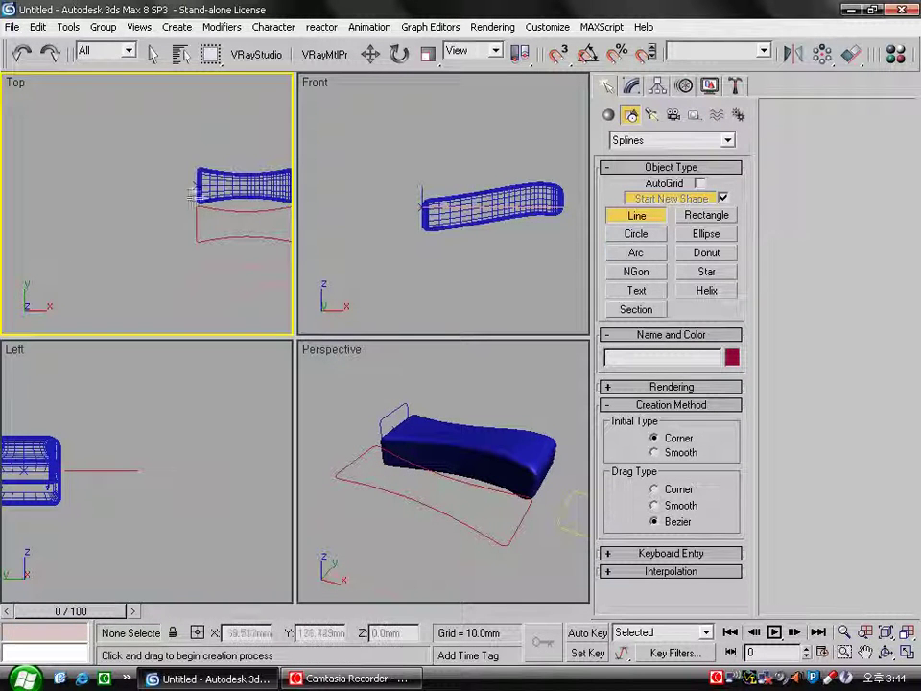
left_click(158, 149)
left_click(173, 159)
left_click(132, 203)
left_click(81, 185)
left_click(47, 215)
right_click(47, 215)
left_click(631, 85)
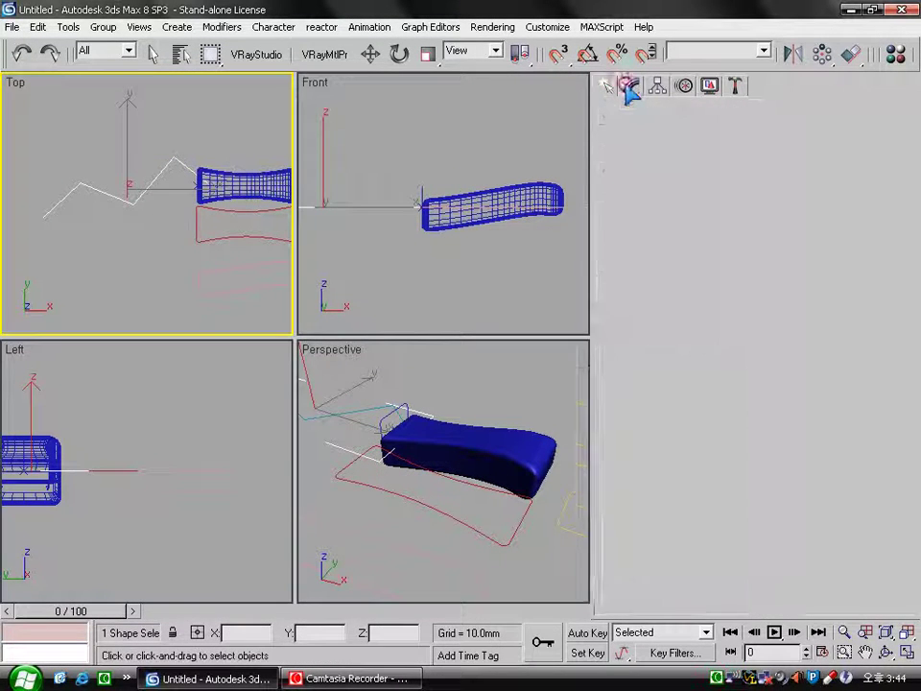
Set all five vertices of the line to Smooth so it curves.
left_click(813, 134)
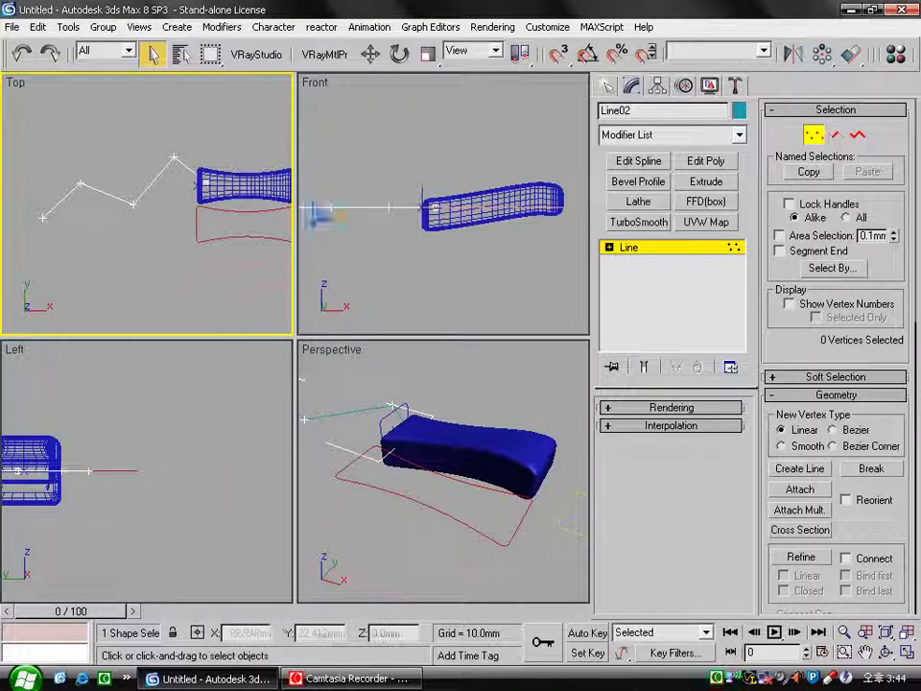
mouse_move(13, 196)
left_mouse_down()
mouse_move(203, 84)
mouse_move(192, 89)
left_mouse_up()
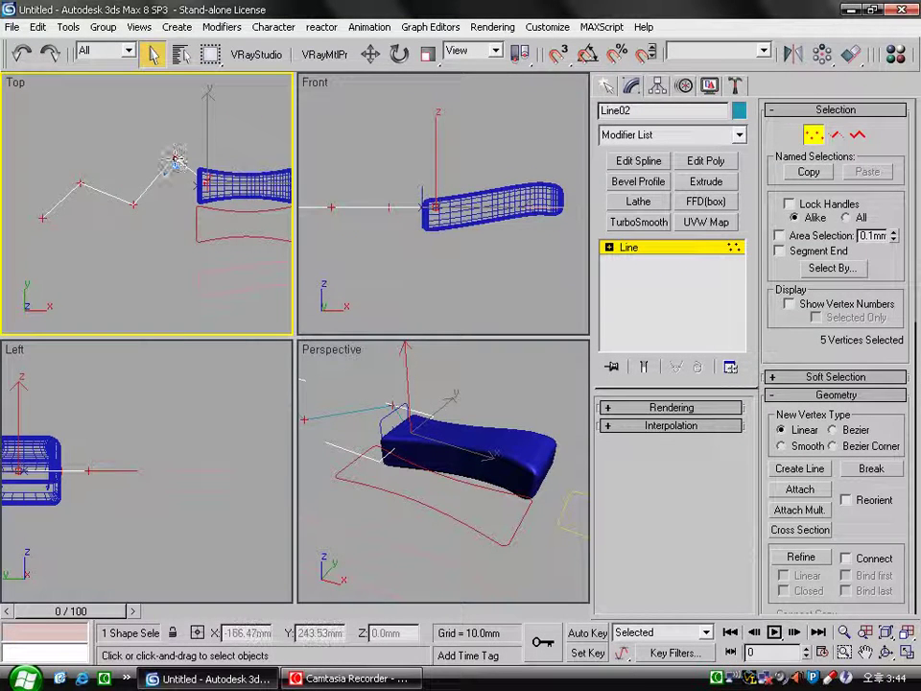
right_click(182, 235)
left_click(139, 131)
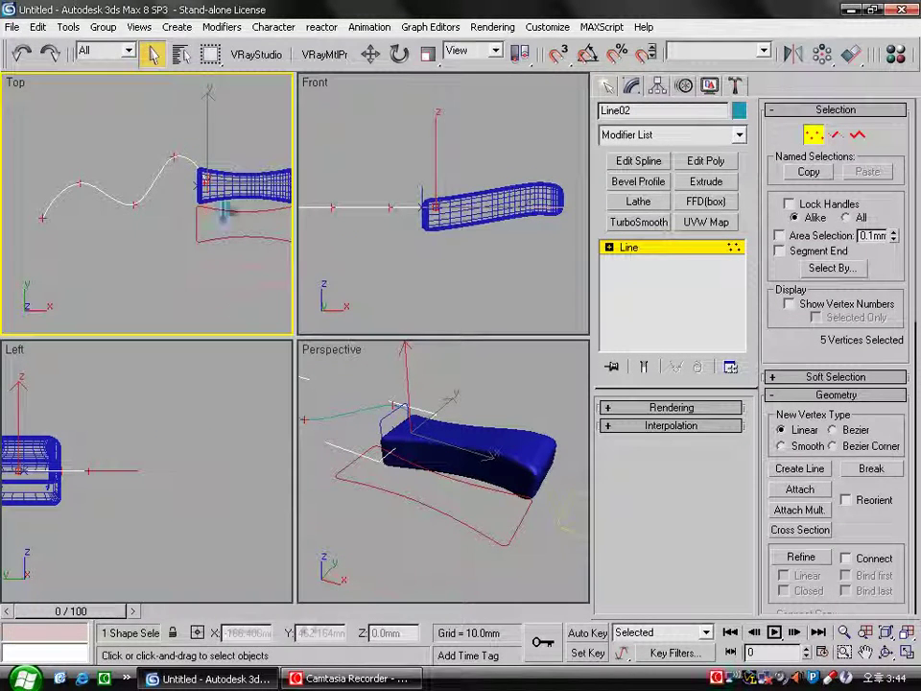
Raise the line's end vertex in the Front view to the handset's height.
left_click(384, 255)
left_click(370, 54)
left_click(389, 228)
left_click(331, 206)
left_click_drag(329, 173, 329, 154)
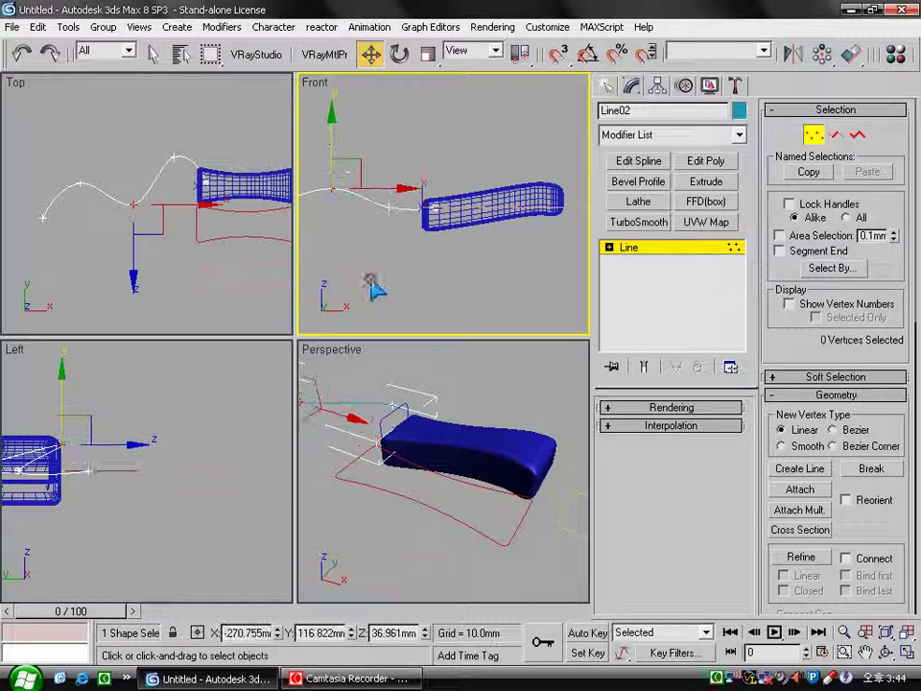
left_click(412, 278)
middle_click_drag(405, 264, 421, 302)
left_click(365, 542)
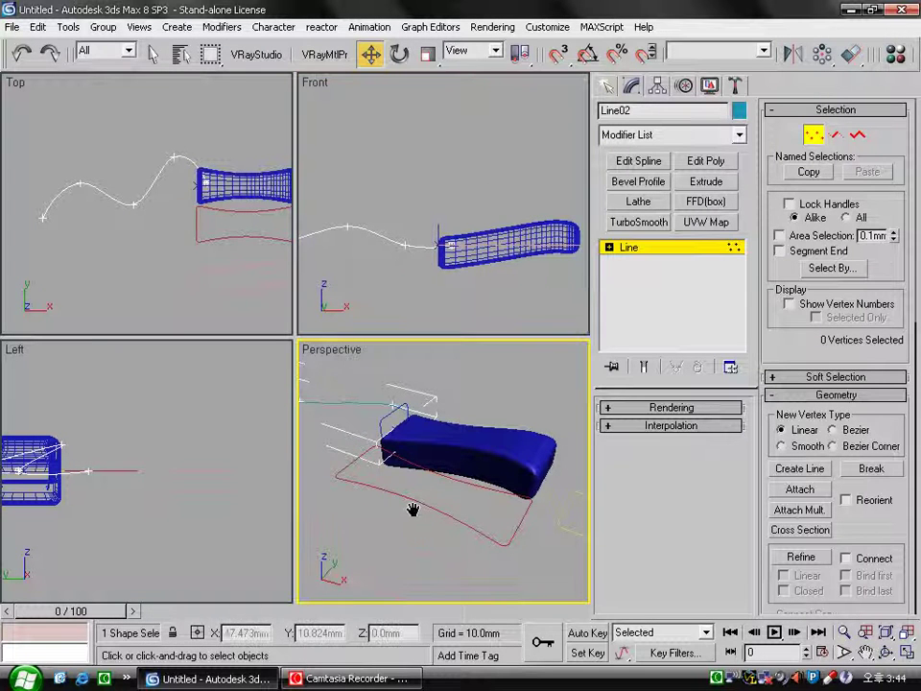
middle_click_drag(370, 549, 417, 525, "alt")
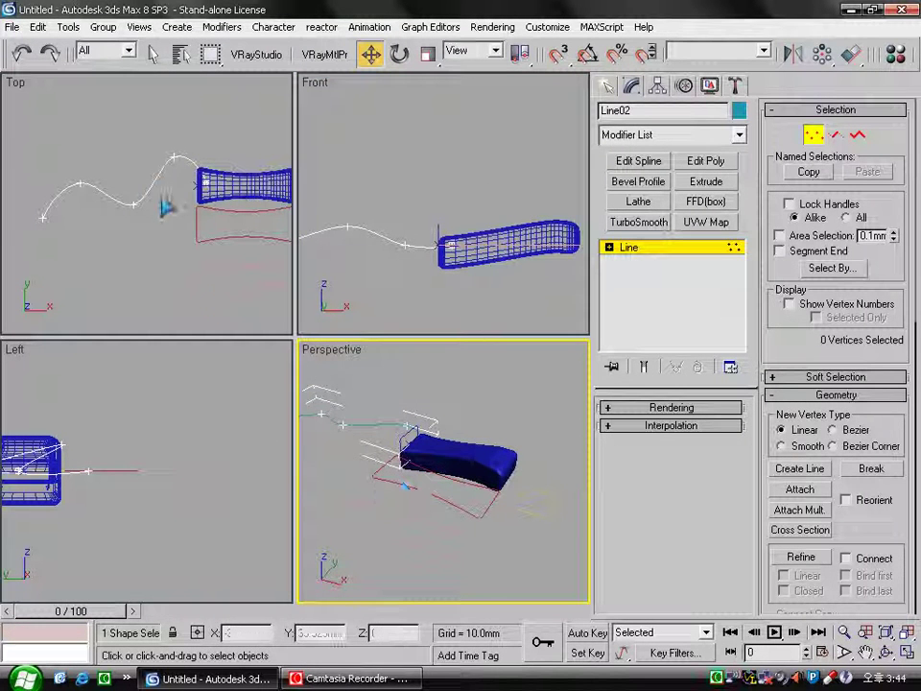
Move the wavy Line02 so it meets the handset's end.
left_click(610, 247)
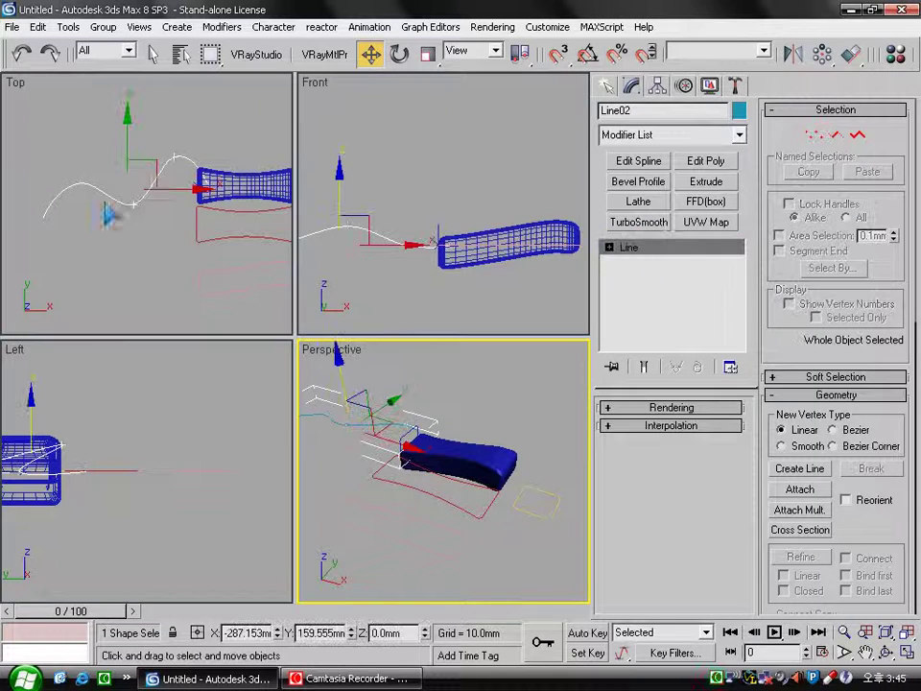
left_click(154, 175)
left_click(156, 175)
left_click_drag(158, 167, 151, 170)
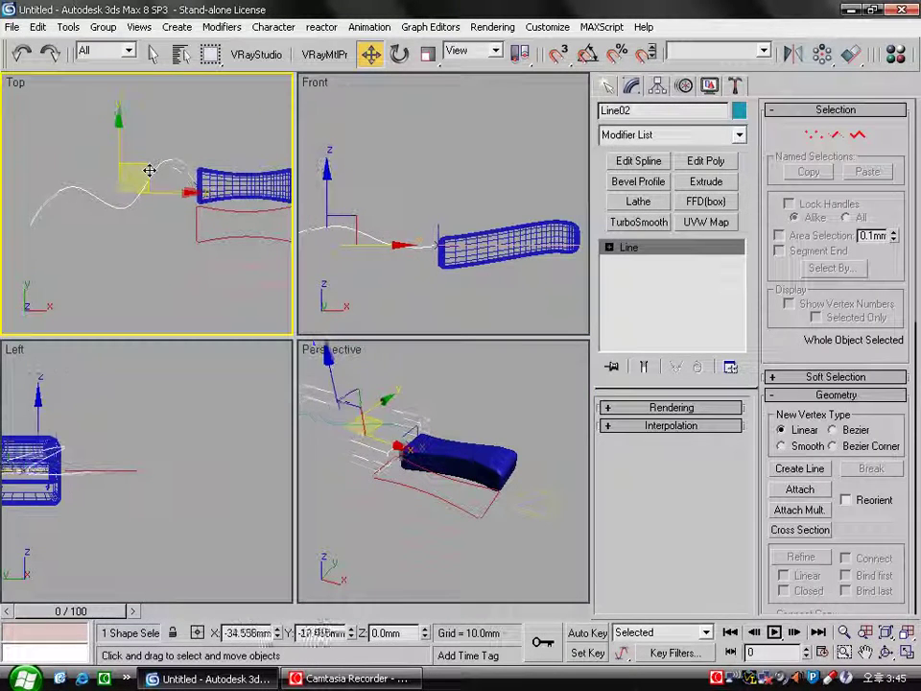
left_click(469, 318)
Drag a new helix, Helix01, in the Front view.
left_click(608, 89)
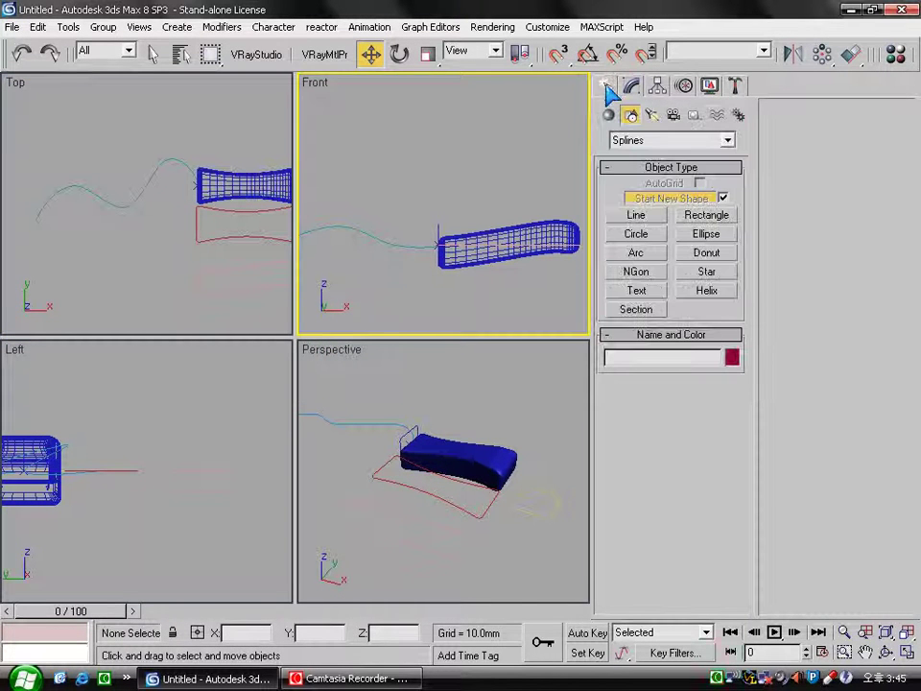
left_click(705, 290)
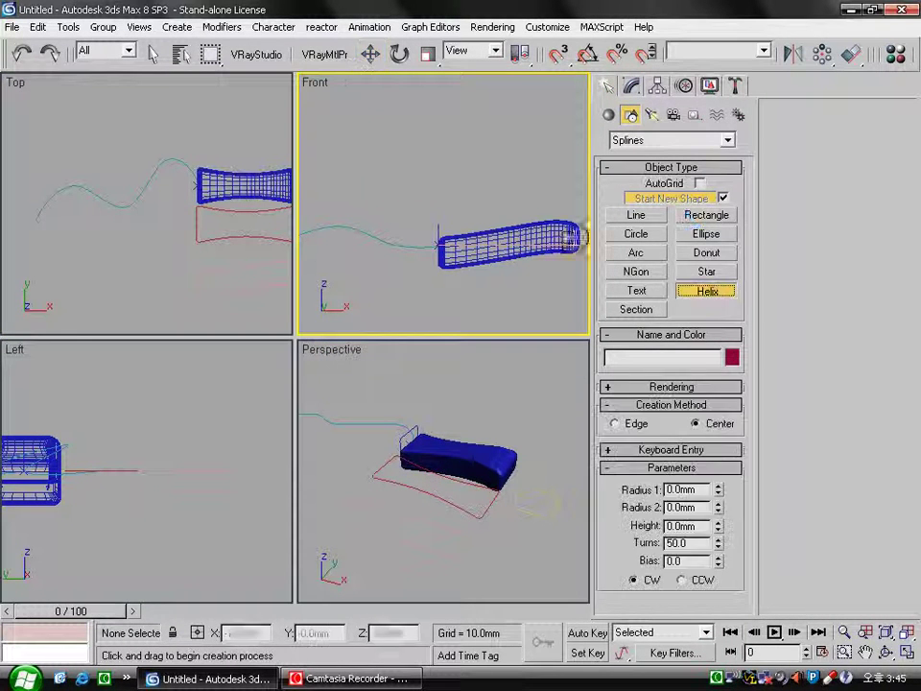
left_click_drag(409, 161, 406, 153)
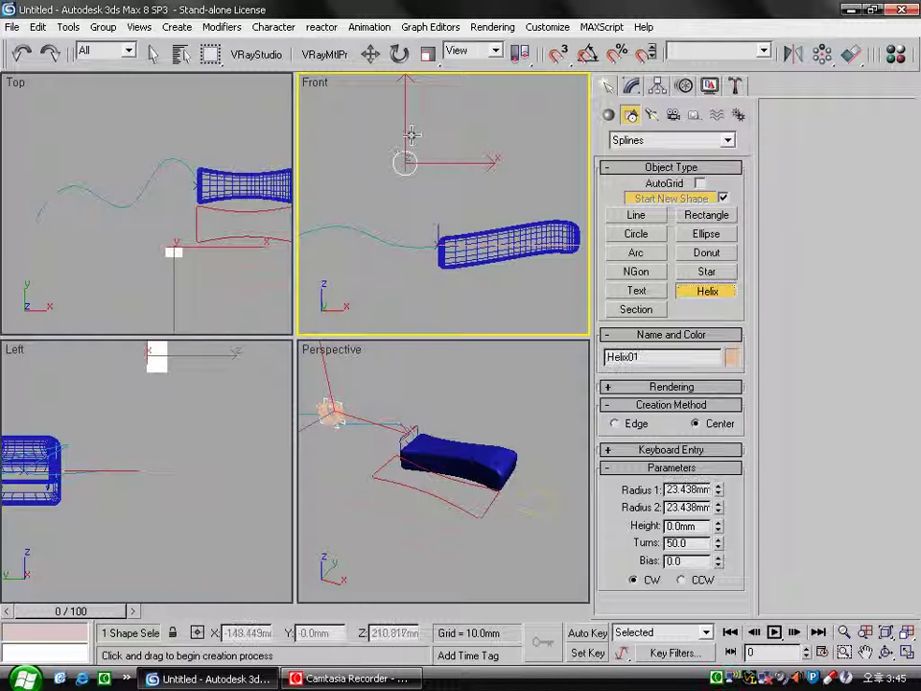
left_click(411, 121)
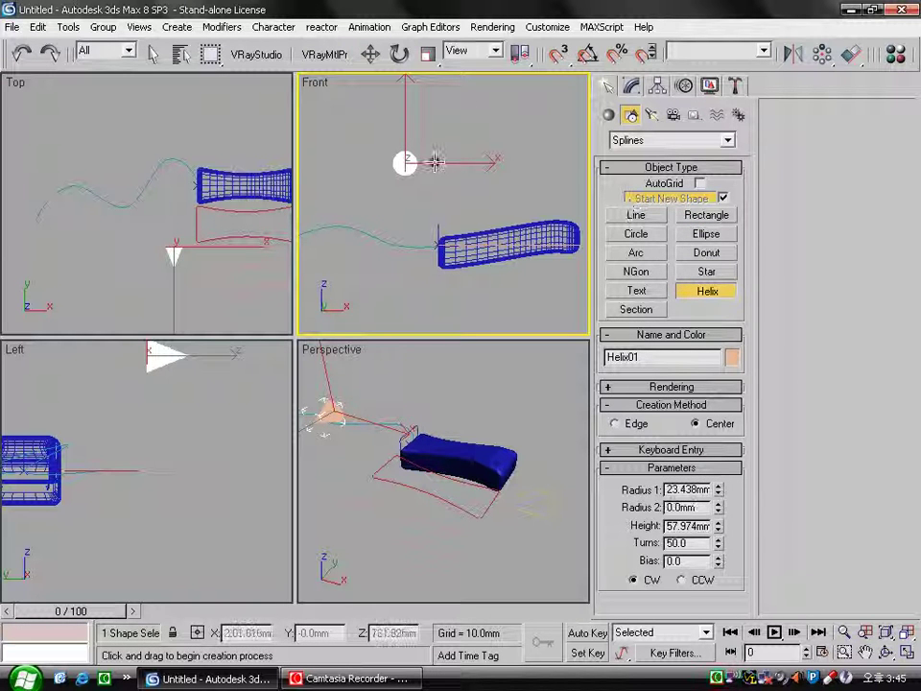
Give the helix 5 mm radii, 500 mm height and 50 turns, and frame it in the views.
left_click(687, 489)
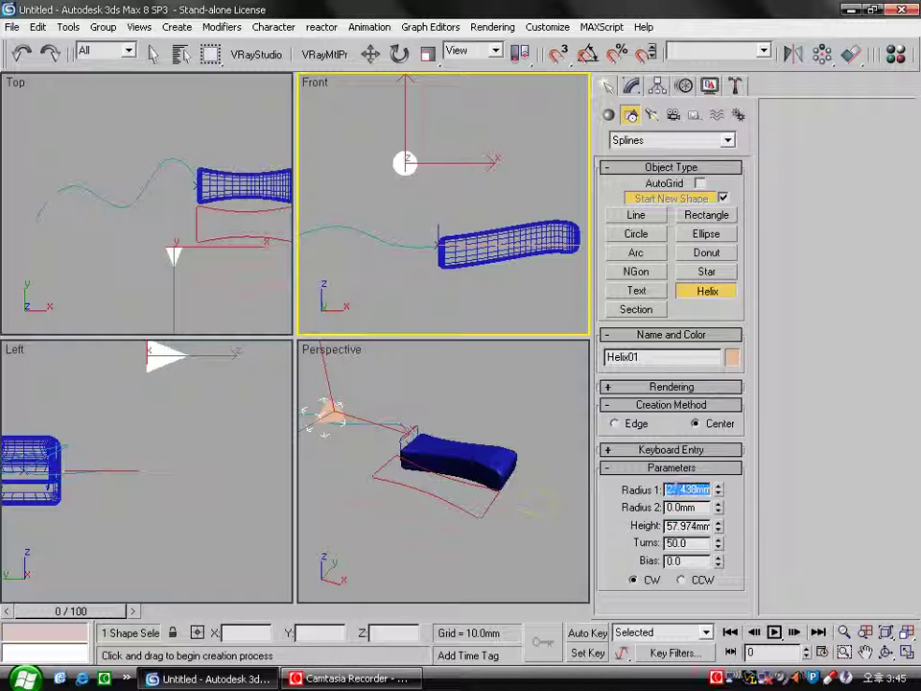
key("Tab")
type("5")
key("Tab")
type("600")
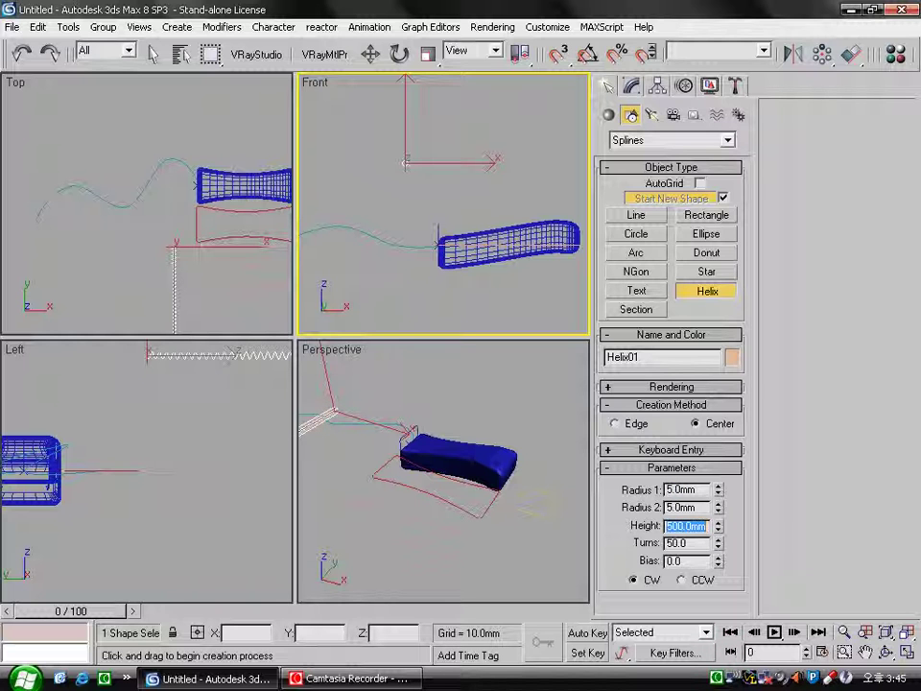
key("Tab")
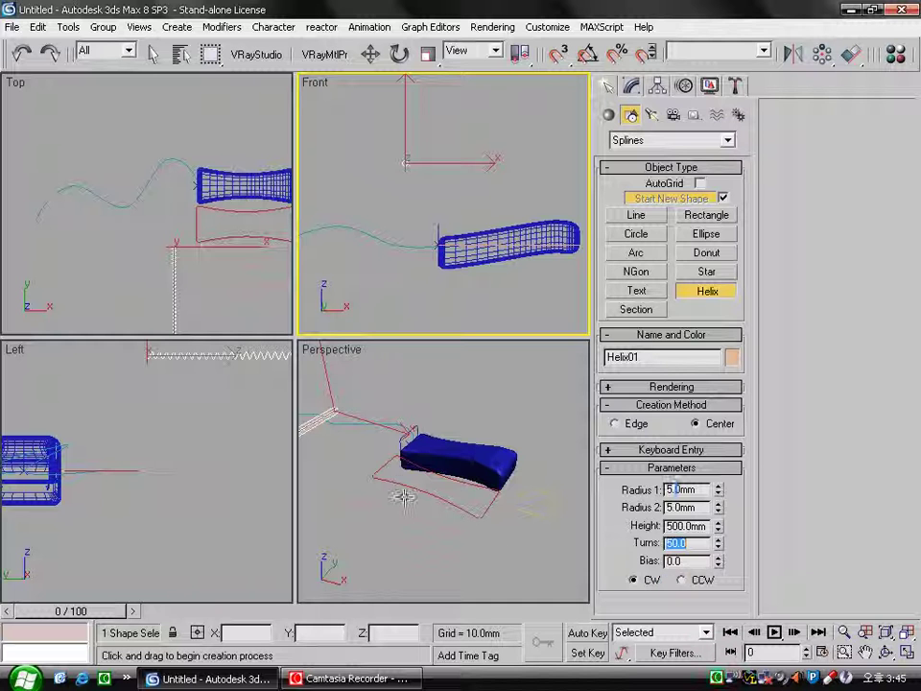
middle_click_drag(300, 366, 457, 509)
middle_click_drag(176, 390, 176, 433)
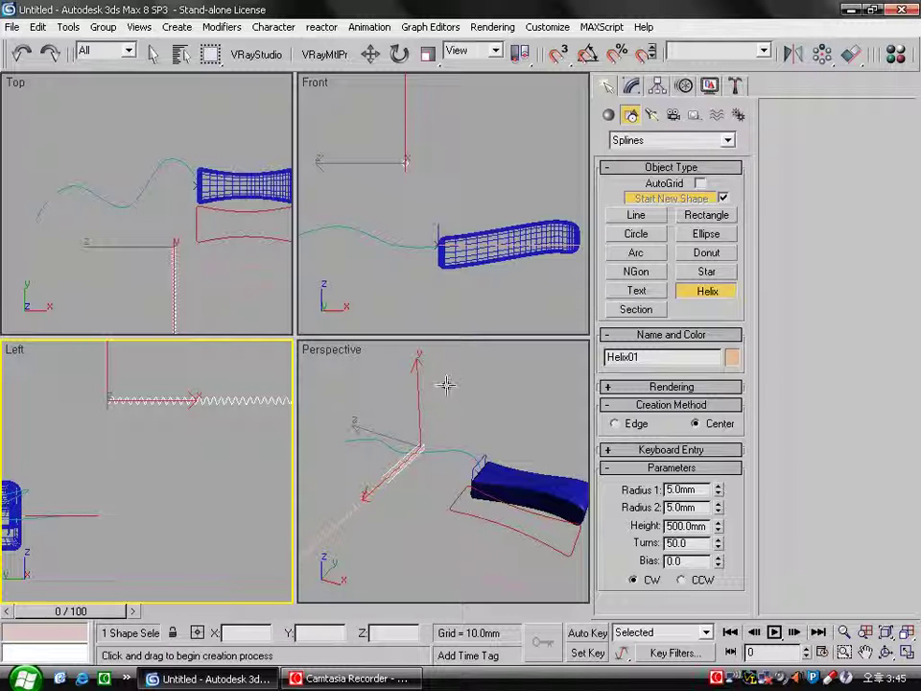
left_click(477, 409)
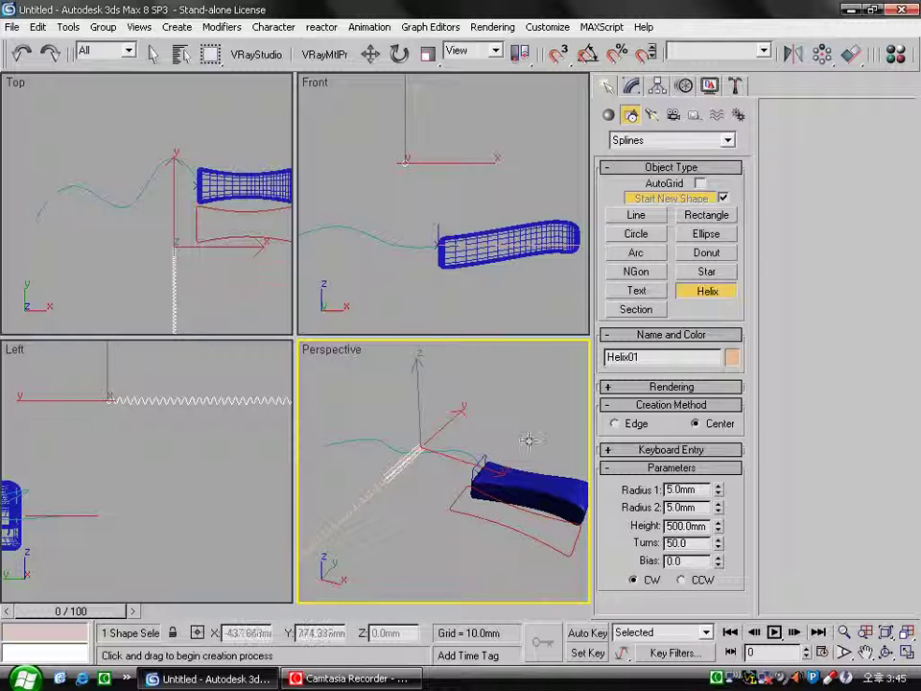
left_click(631, 87)
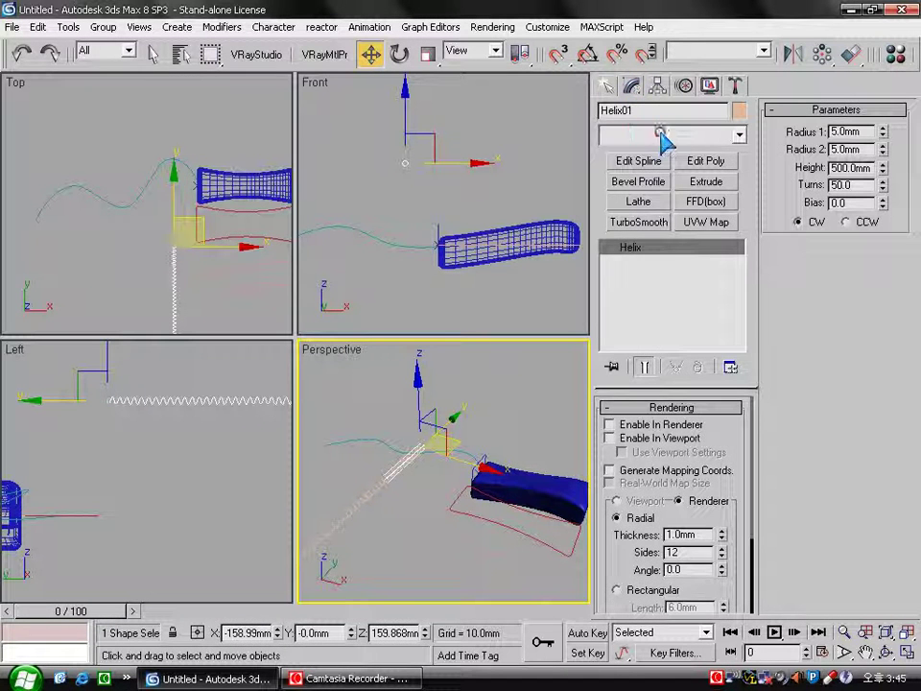
Add a PathDeform (WSM) binding to the helix, pick Line02 as its path, and move it onto the path.
left_click(665, 140)
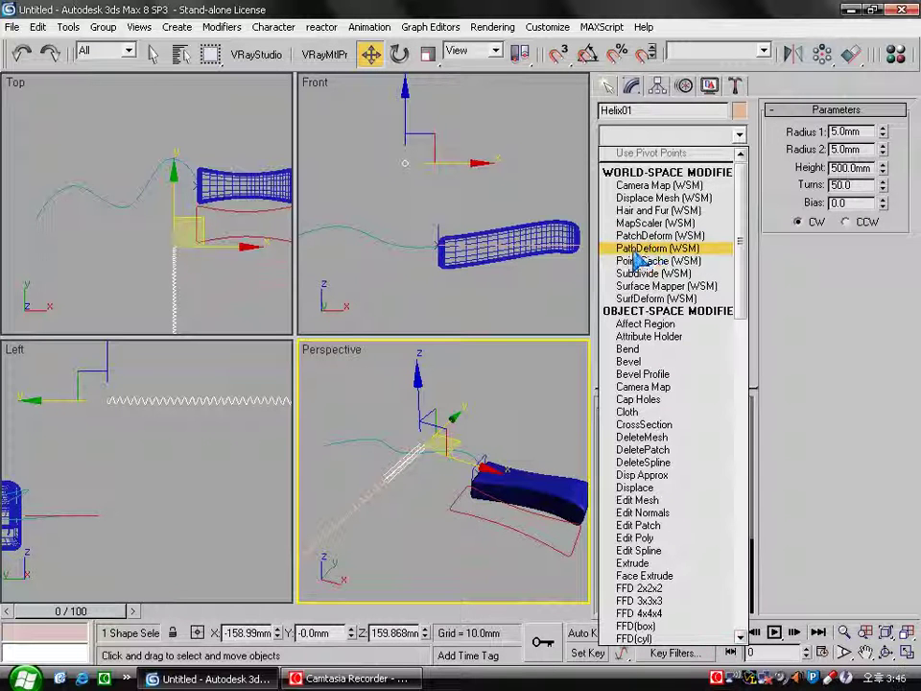
left_click(636, 254)
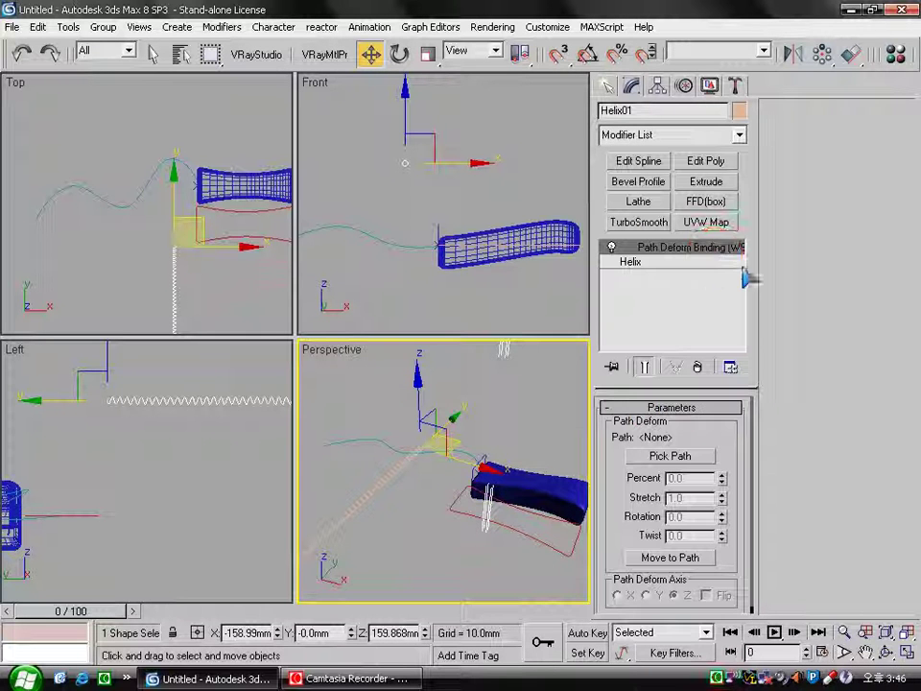
left_click(676, 461)
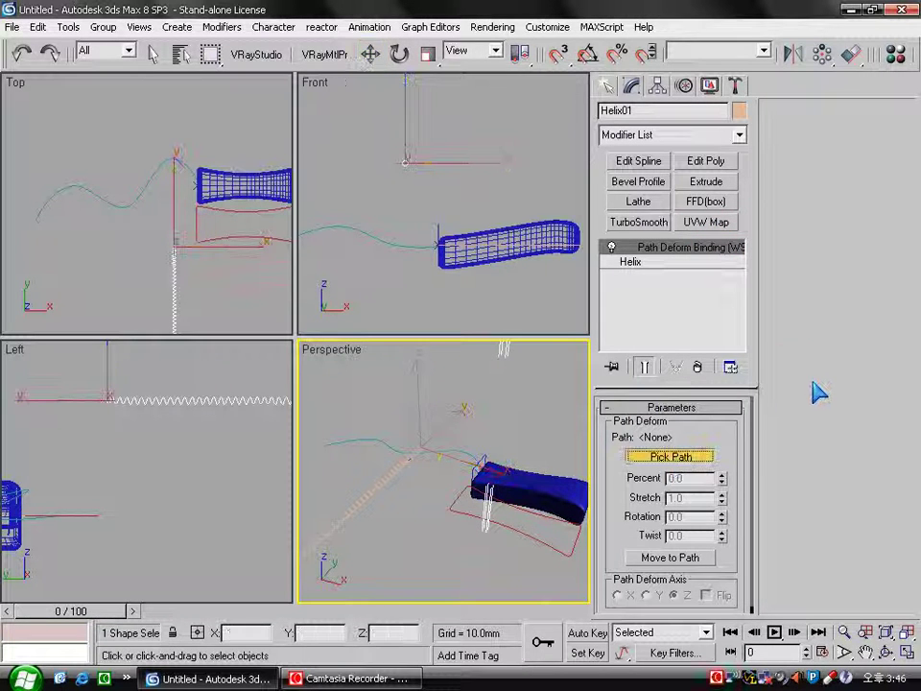
left_click(379, 240)
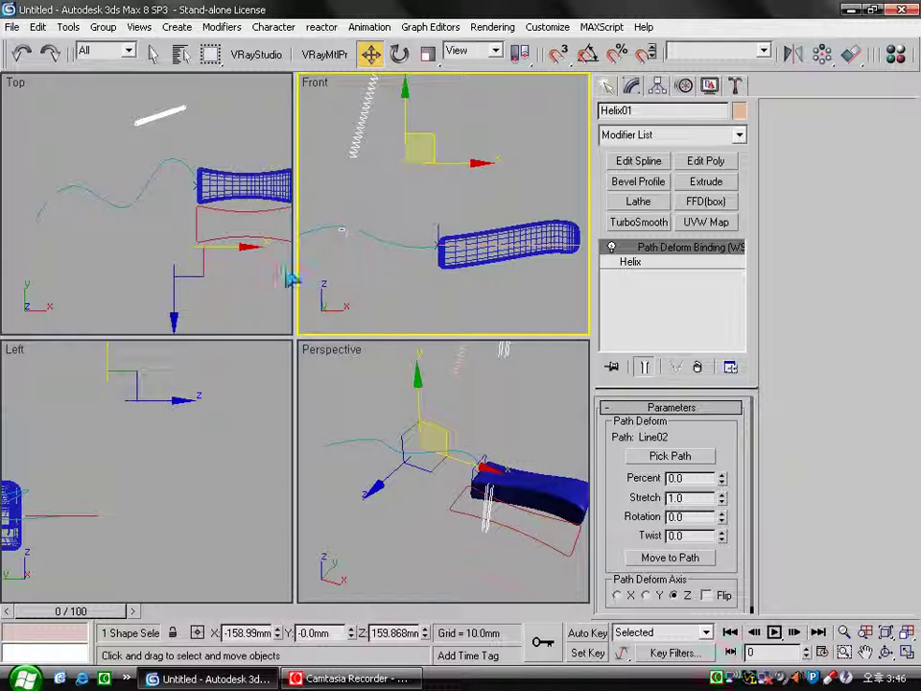
left_click(670, 558)
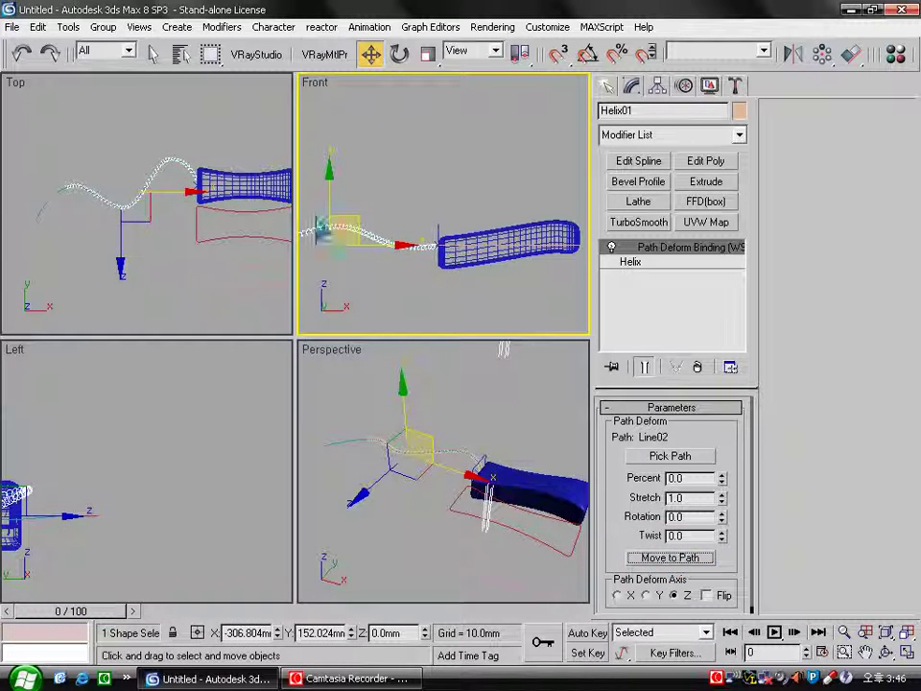
middle_click_drag(492, 427, 419, 425, "alt")
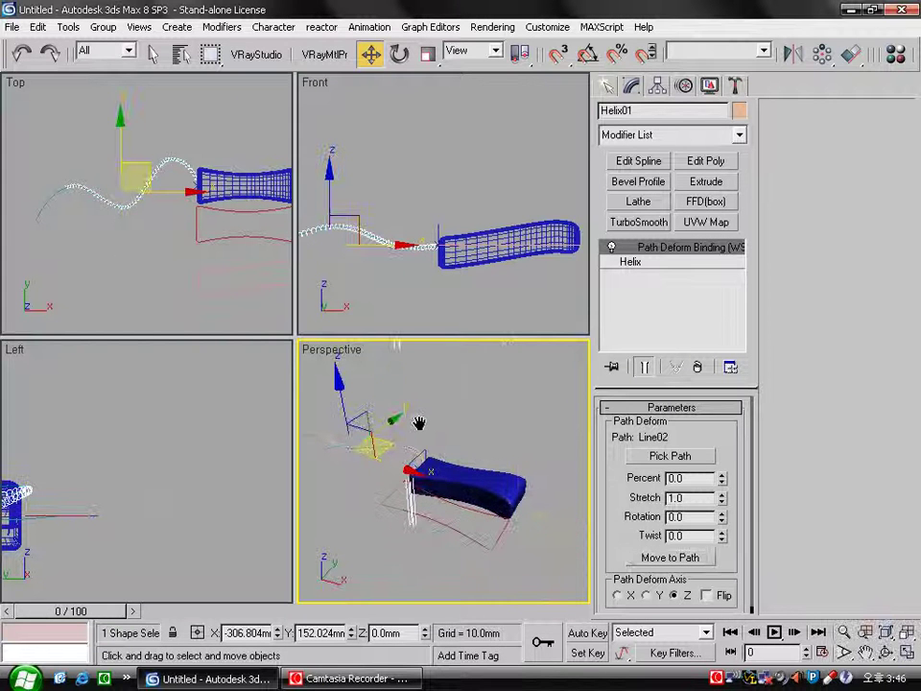
left_click(631, 261)
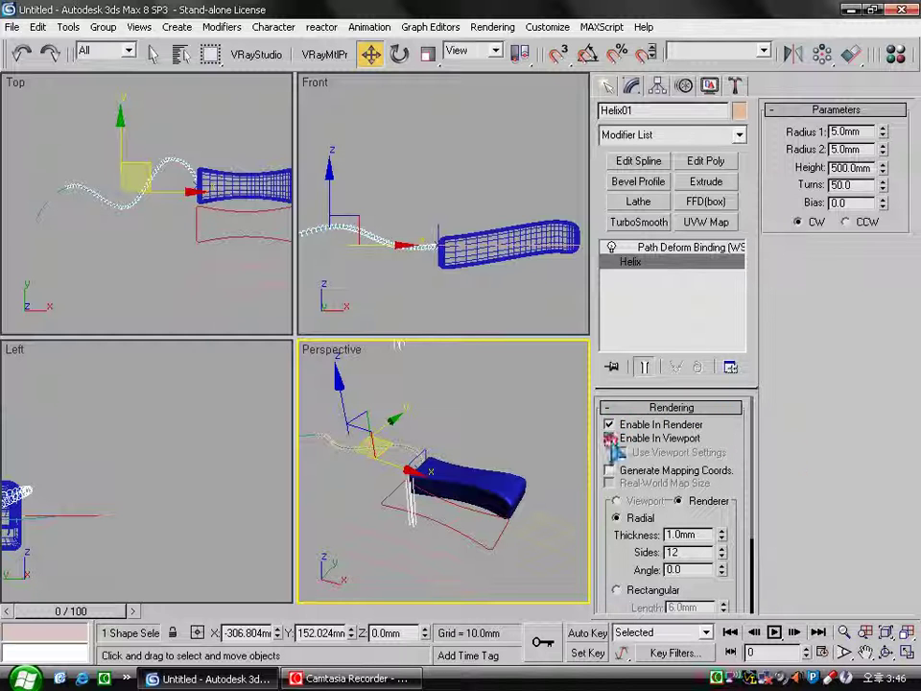
Show the helix as a 4 mm thick tube in the viewports and colour it black.
left_click(610, 437)
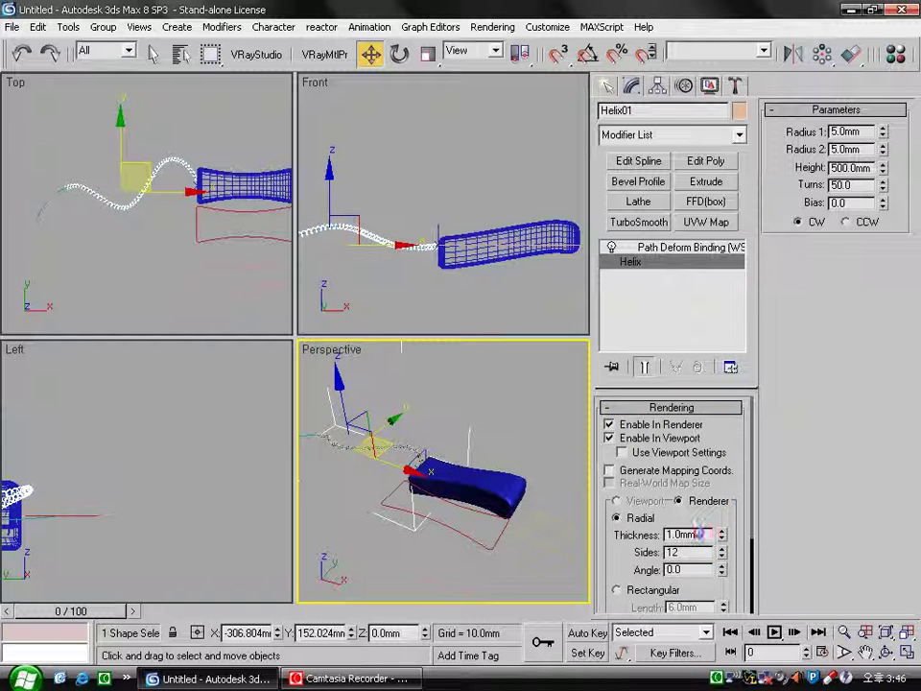
left_click_drag(701, 534, 622, 536)
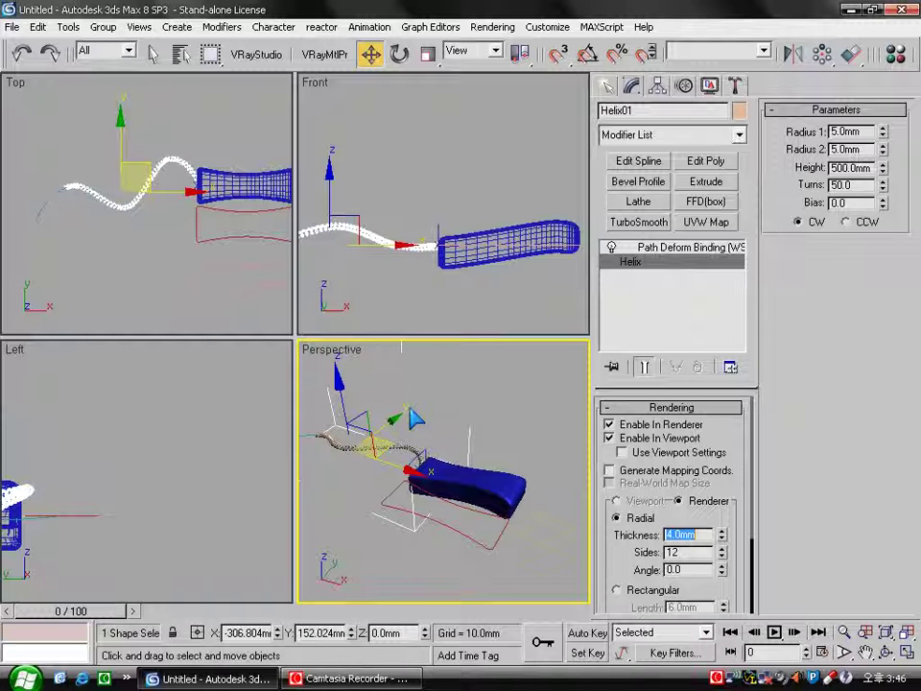
left_click(738, 110)
left_click(594, 382)
left_click(550, 438)
Deselect and orbit the Perspective view to inspect the black cord, then reselect the helix.
left_click(477, 422)
scroll(416, 475, "up", 5)
scroll(416, 475, "down", 2)
scroll(473, 499, "down", 2)
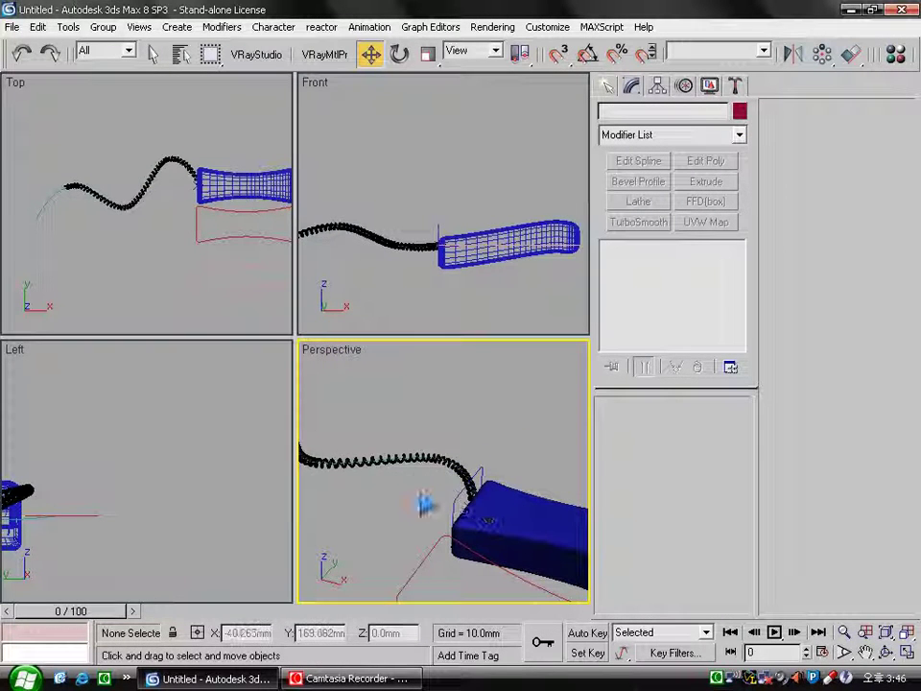
scroll(422, 505, "down", 2)
middle_click_drag(441, 519, 333, 458, "alt")
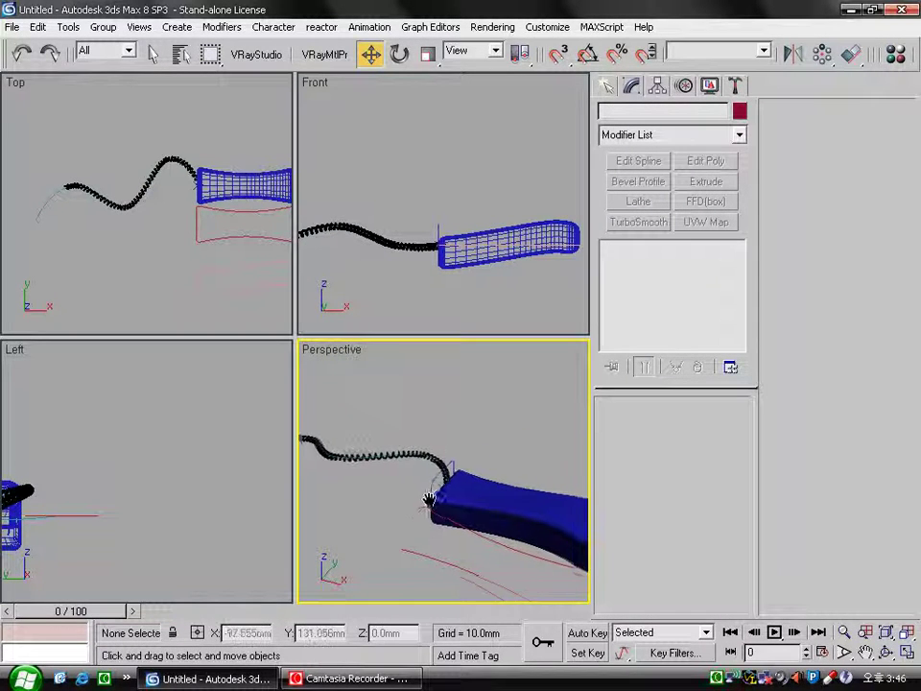
left_click(333, 458)
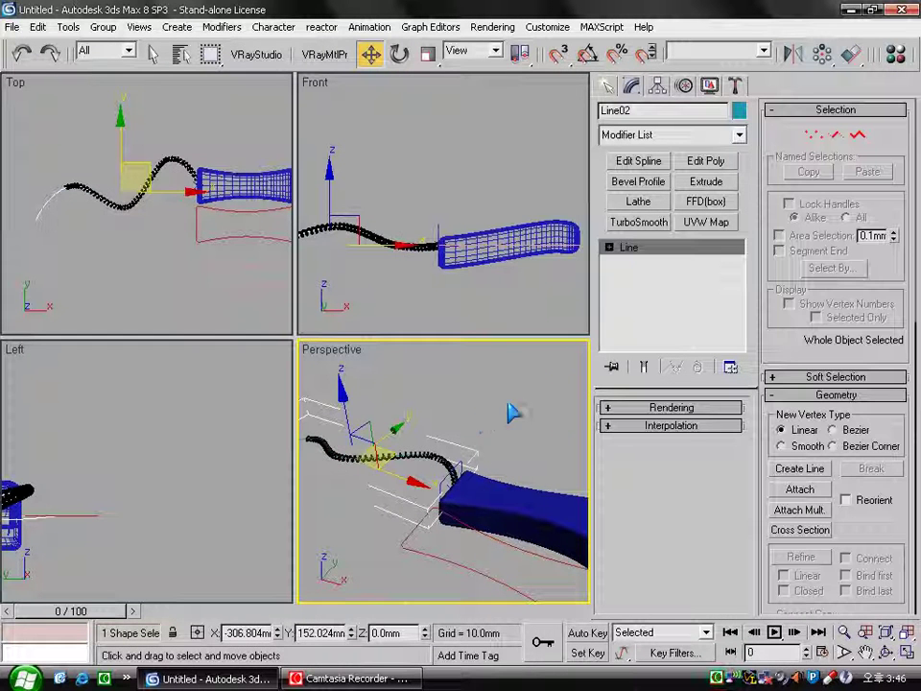
left_click(328, 460)
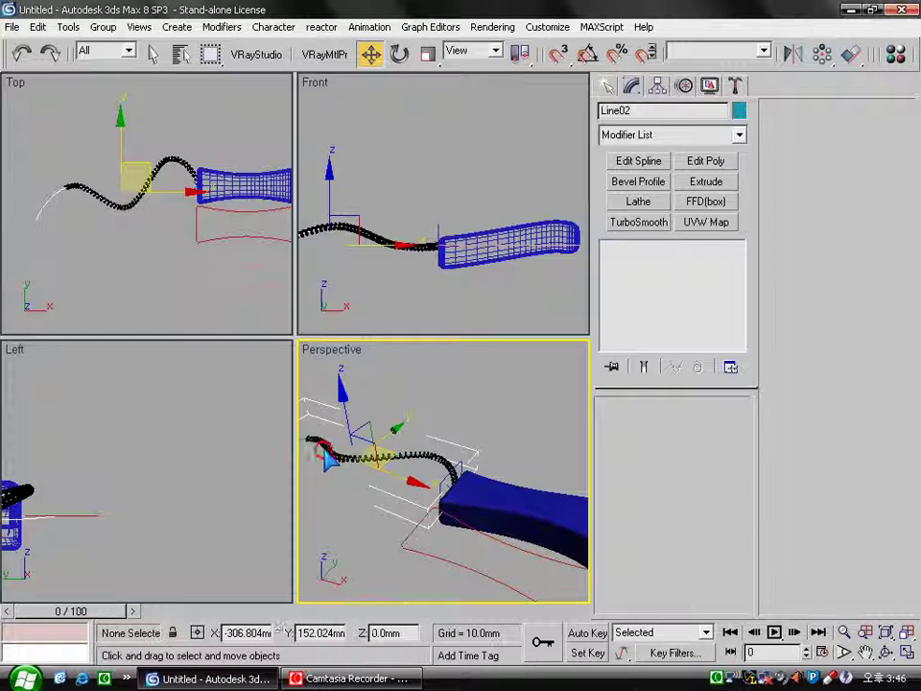
left_click(328, 460)
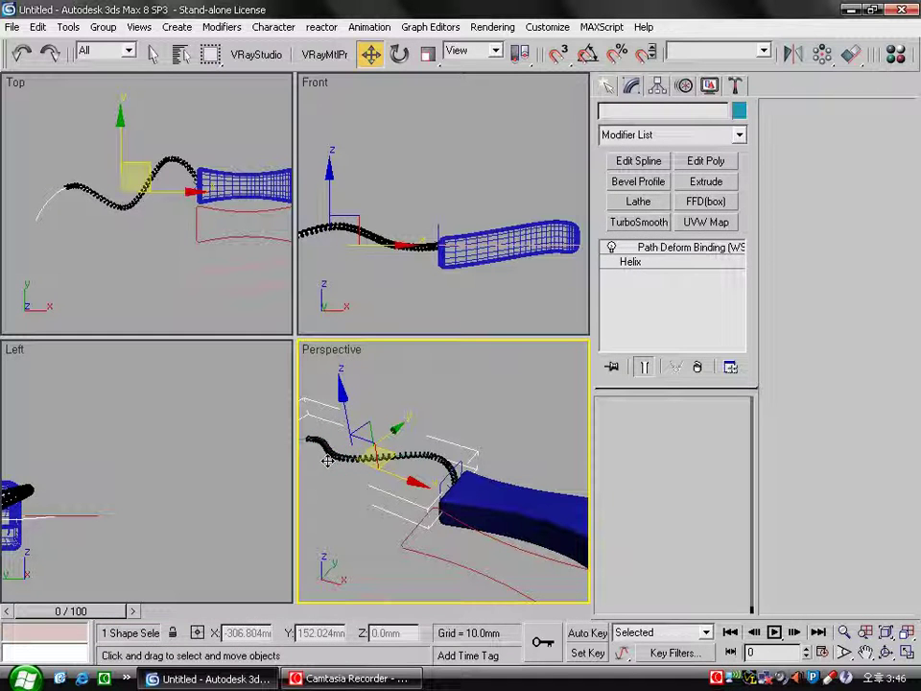
left_click(635, 262)
Change the helix Height from 500 mm to 800 mm and orbit to check the longer cord.
double_click(848, 168)
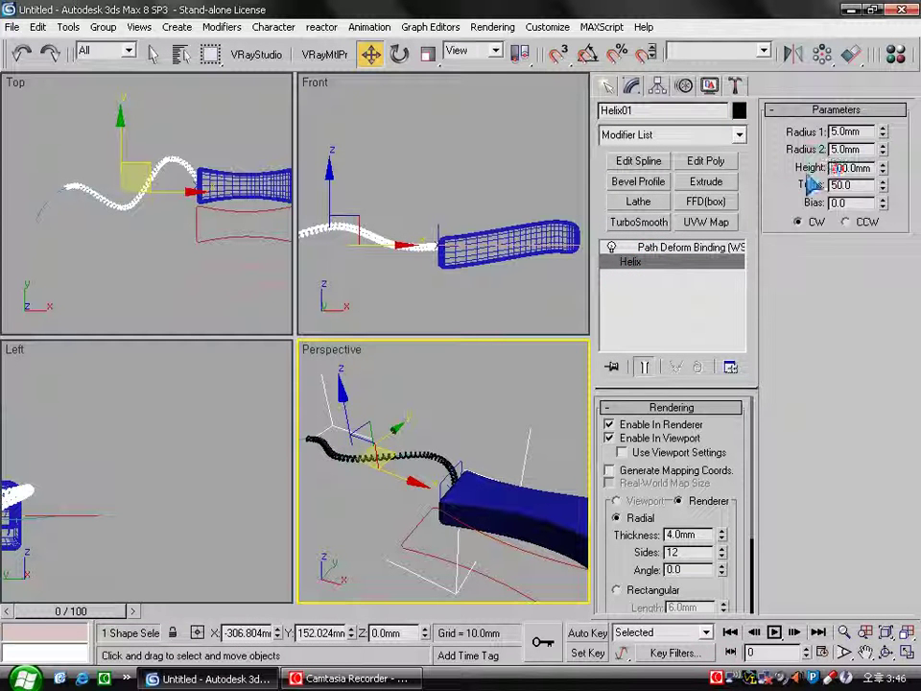
type("300")
key("Return")
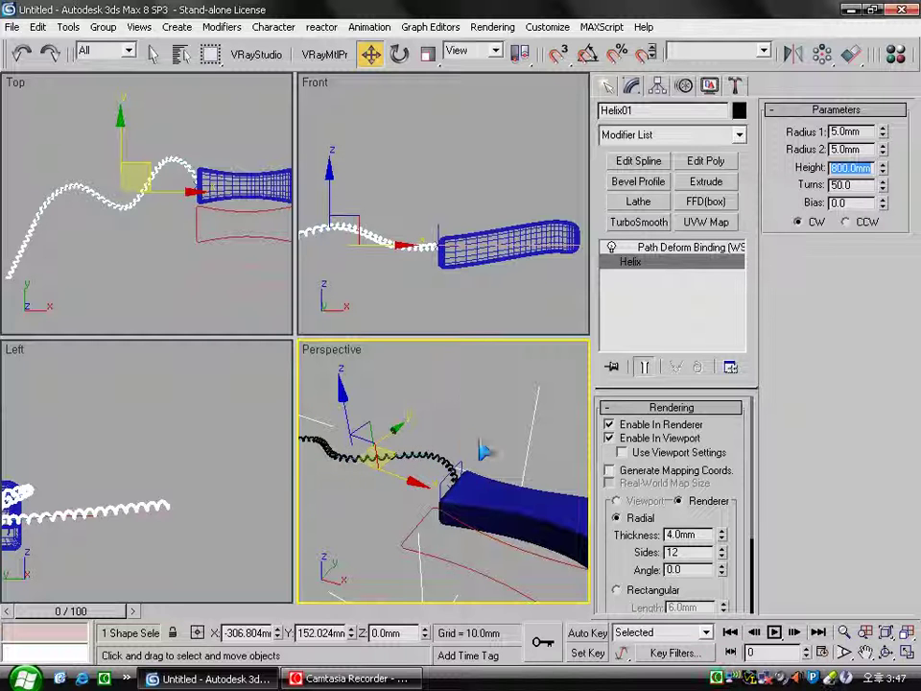
middle_click_drag(472, 483, 443, 458, "alt")
middle_click_drag(441, 461, 428, 411, "alt")
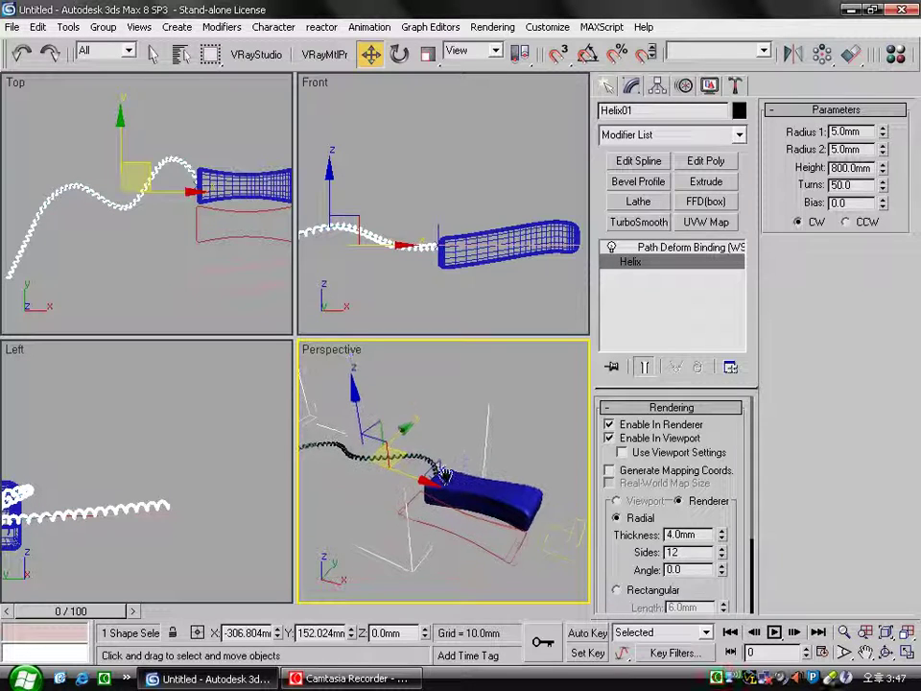